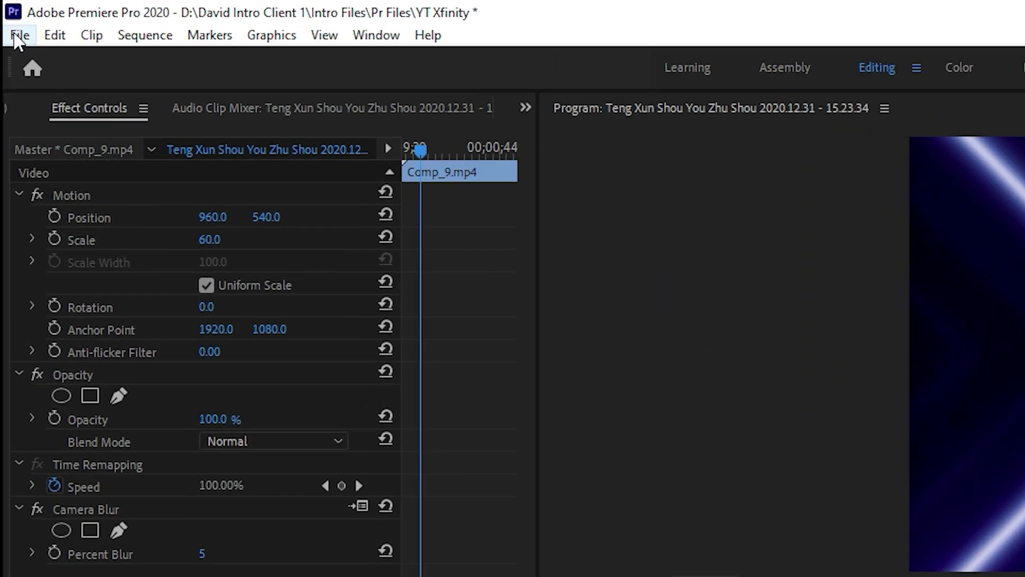
# Set the project's video renderer to Mercury Playback Engine GPU Acceleration (CUDA) in the general project settings
pyautogui.click(9, 17)
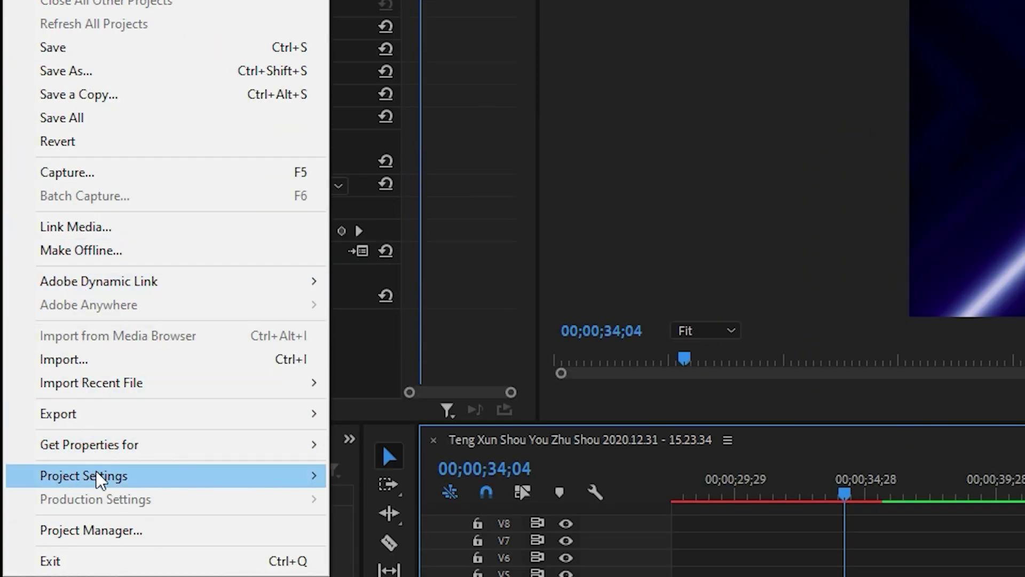
pyautogui.moveTo(98, 472)
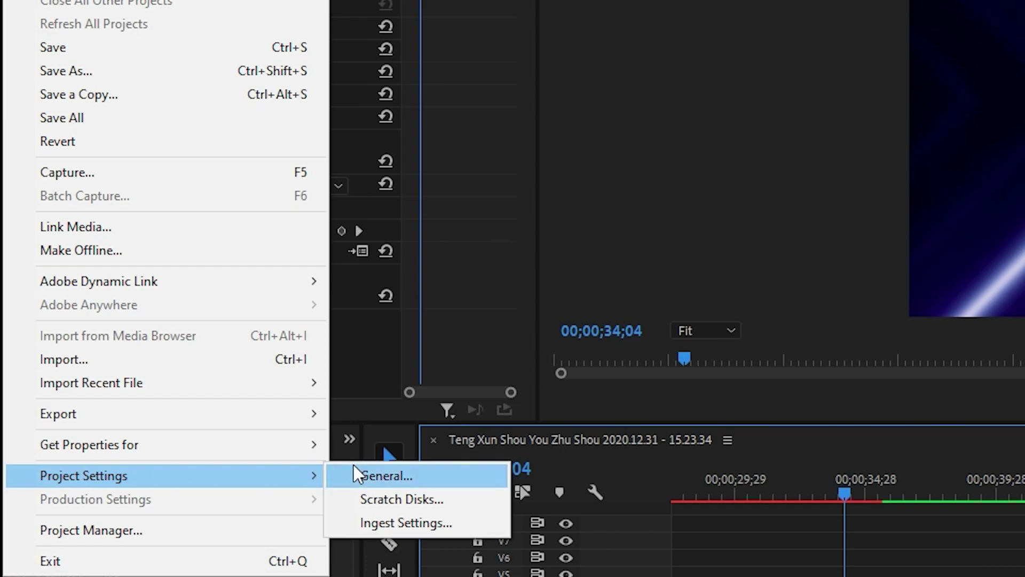
pyautogui.click(399, 476)
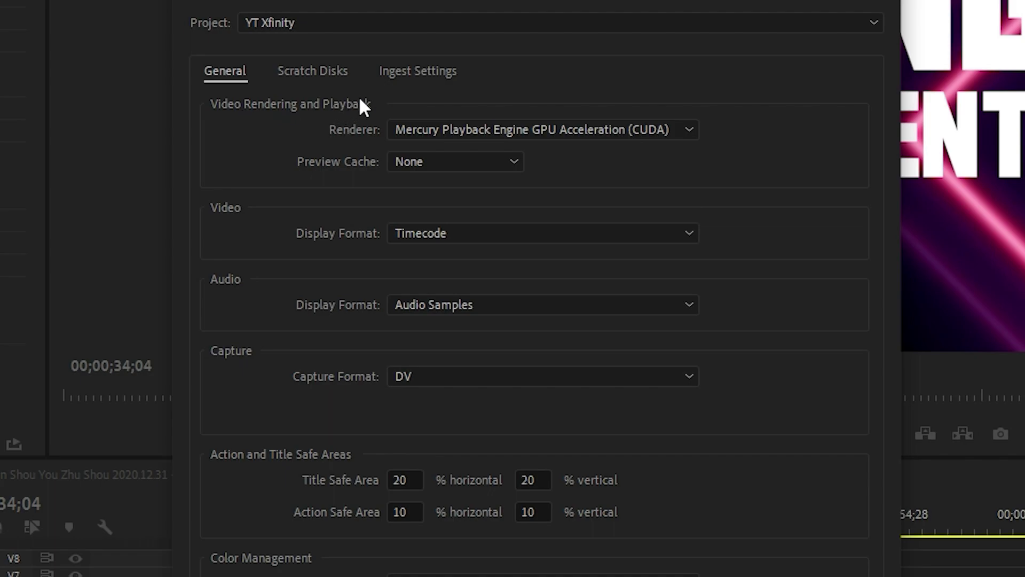
pyautogui.click(672, 135)
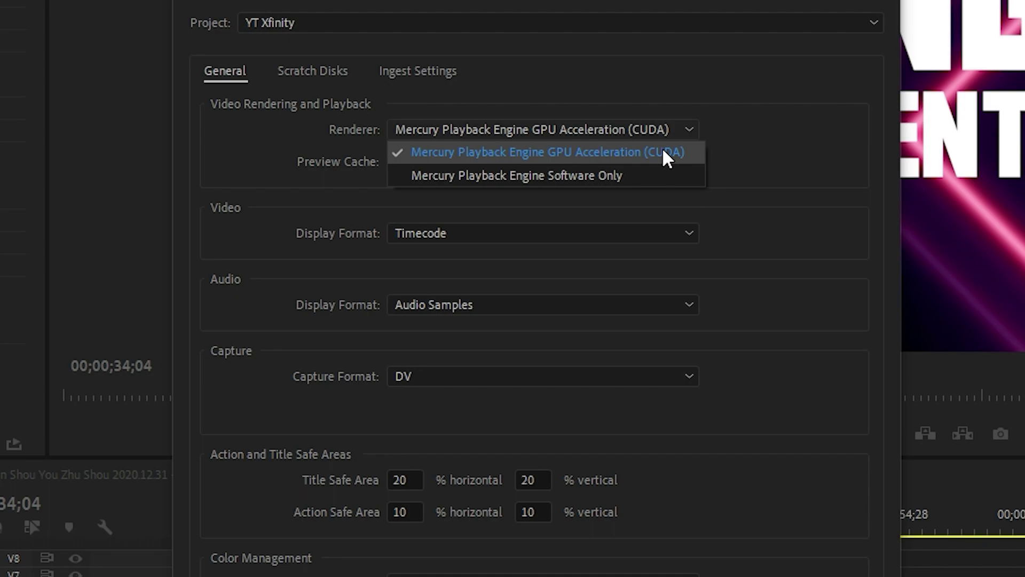
pyautogui.click(587, 154)
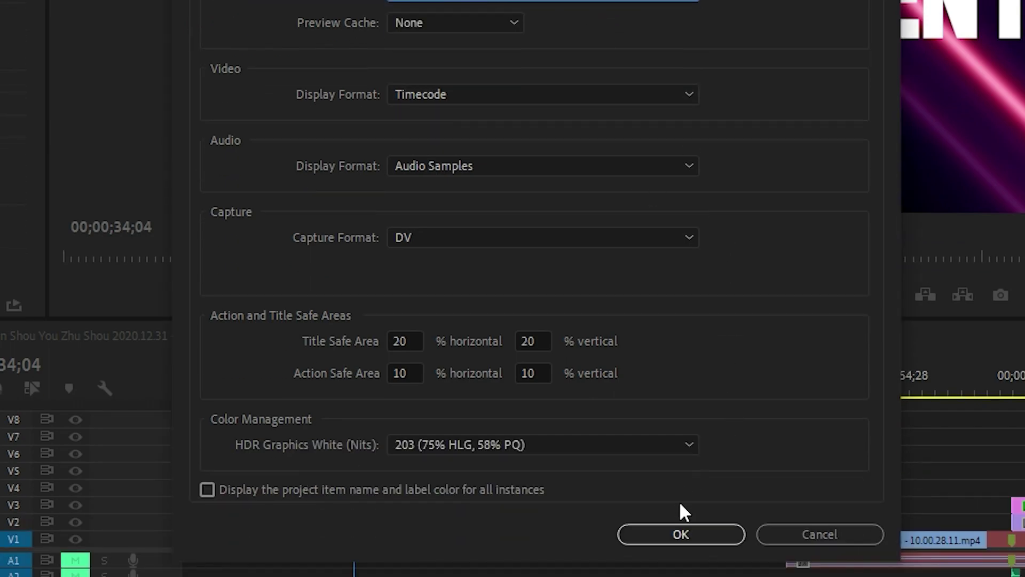
pyautogui.click(667, 534)
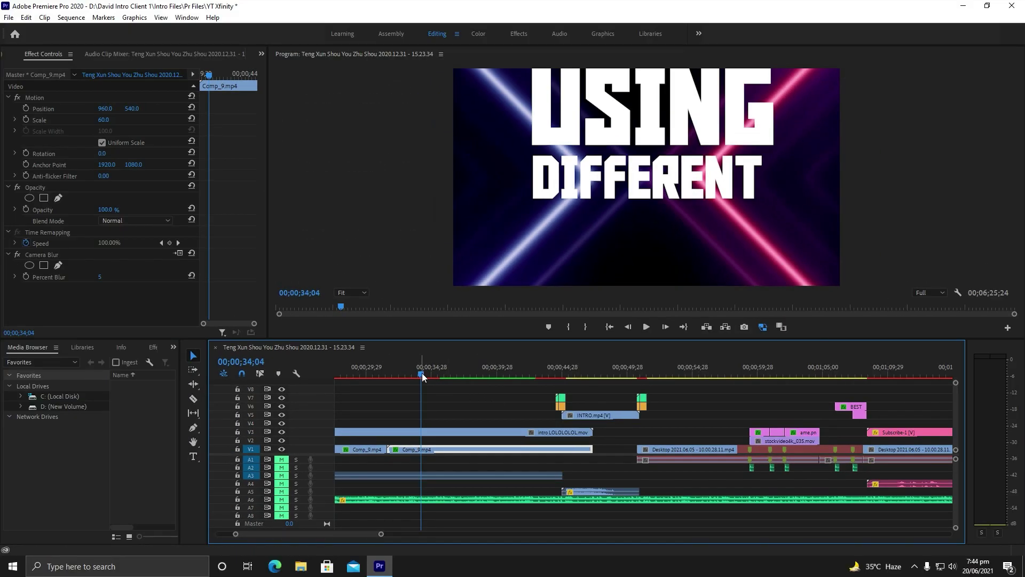
# Scrub through the timeline to compare preview playback under the red, green and yellow render bars
pyautogui.moveTo(422, 375); pyautogui.dragTo(427, 376)
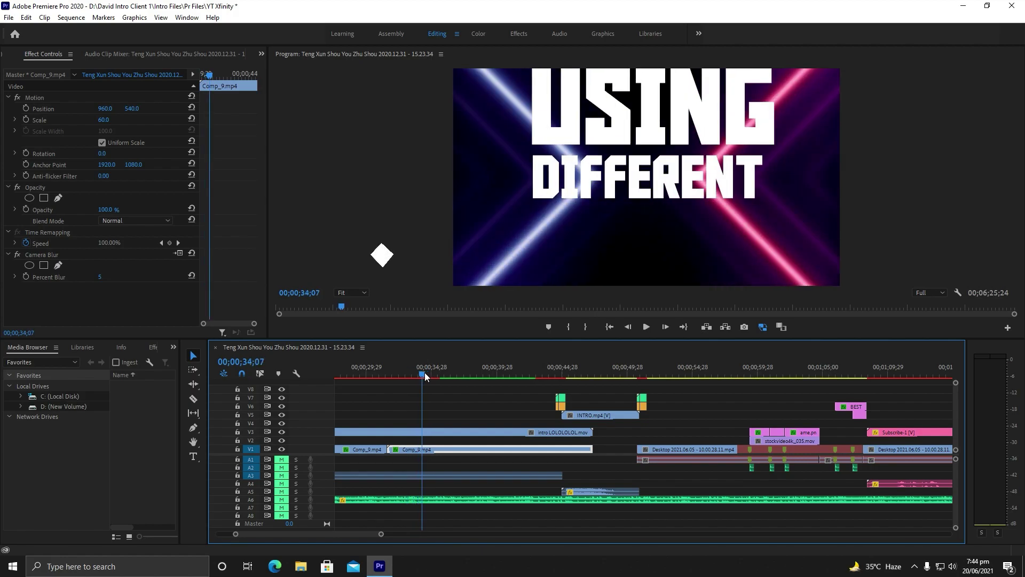
pyautogui.moveTo(424, 375); pyautogui.dragTo(490, 371)
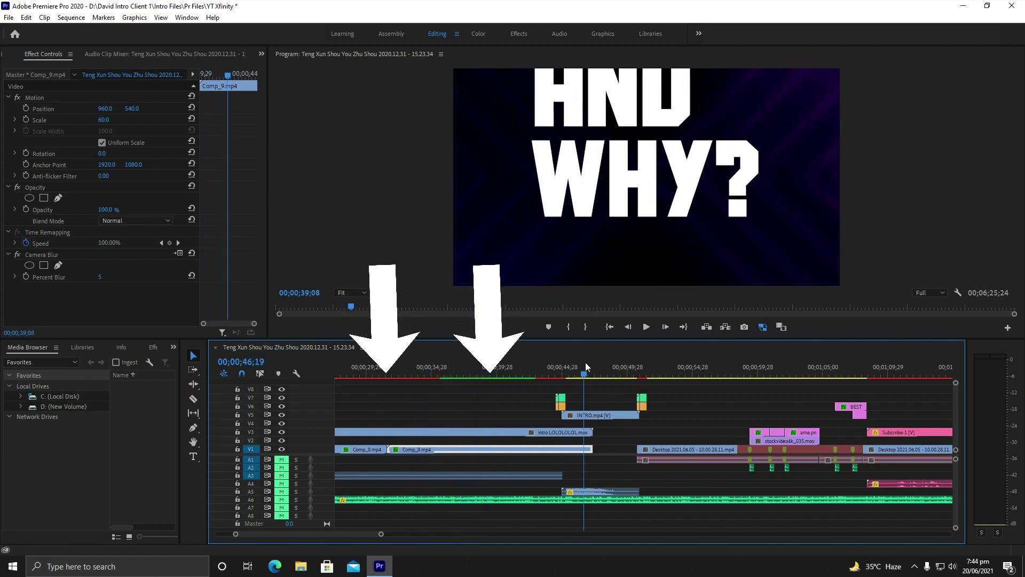
pyautogui.moveTo(585, 367); pyautogui.dragTo(599, 367)
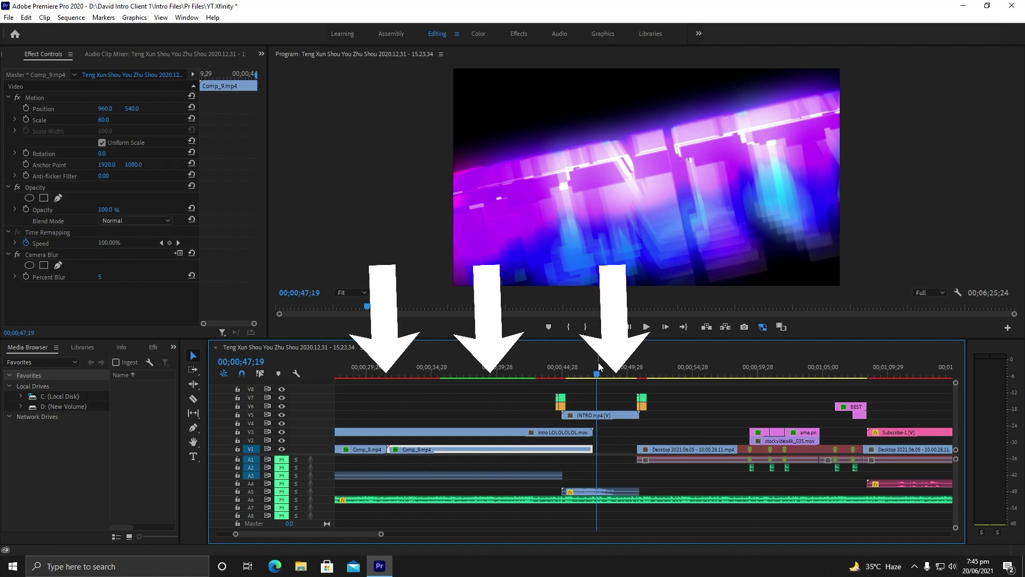
pyautogui.click(434, 373)
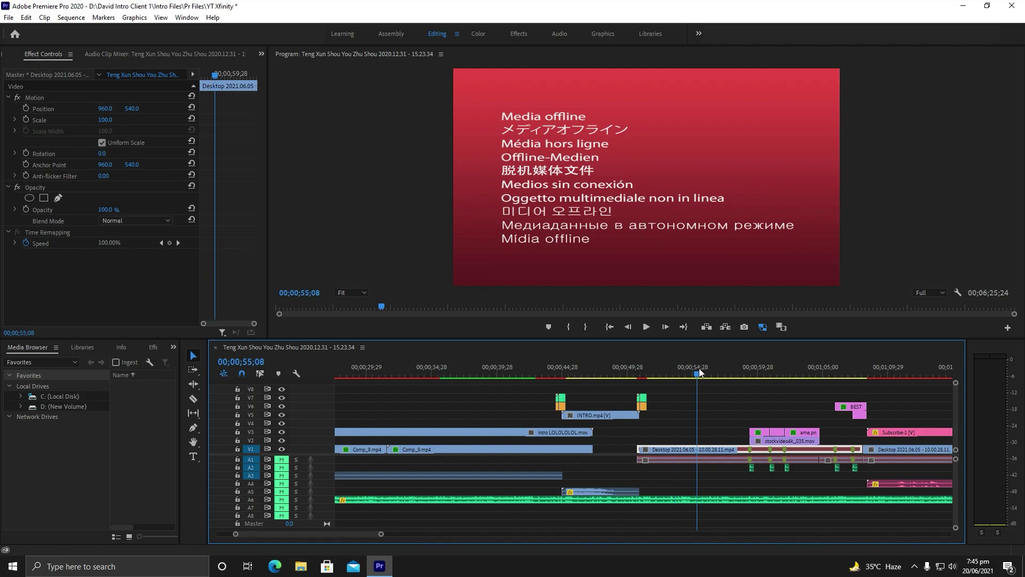
pyautogui.moveTo(498, 368); pyautogui.dragTo(467, 369)
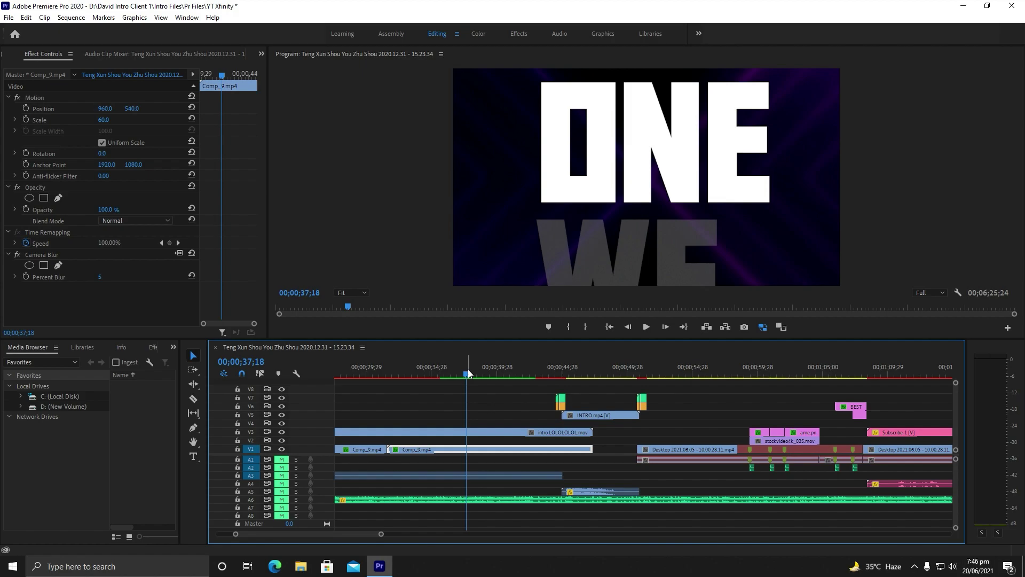
pyautogui.moveTo(467, 369)
pyautogui.mouseDown()
pyautogui.moveTo(413, 375)
pyautogui.moveTo(472, 368)
pyautogui.mouseUp()
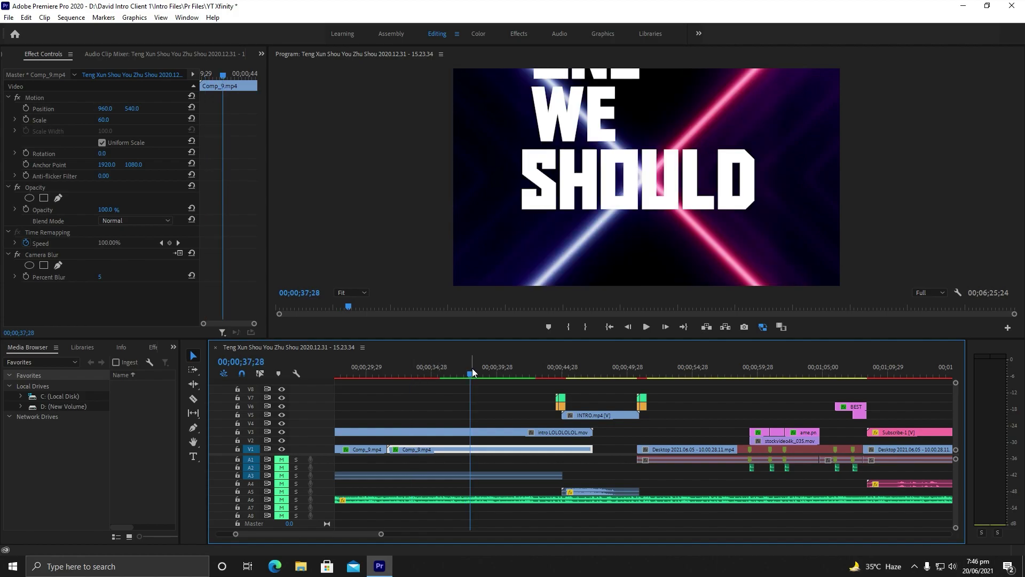
pyautogui.click(596, 371)
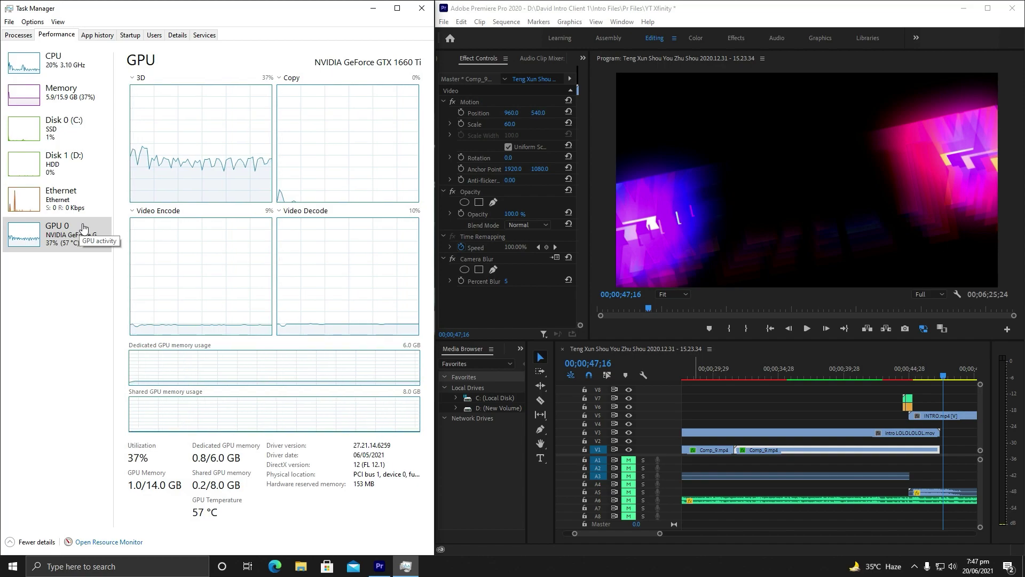
# Play the unrendered red-bar part of the intro around 00;00;22;00 while monitoring GPU and CPU usage in Task Manager
pyautogui.click(692, 393)
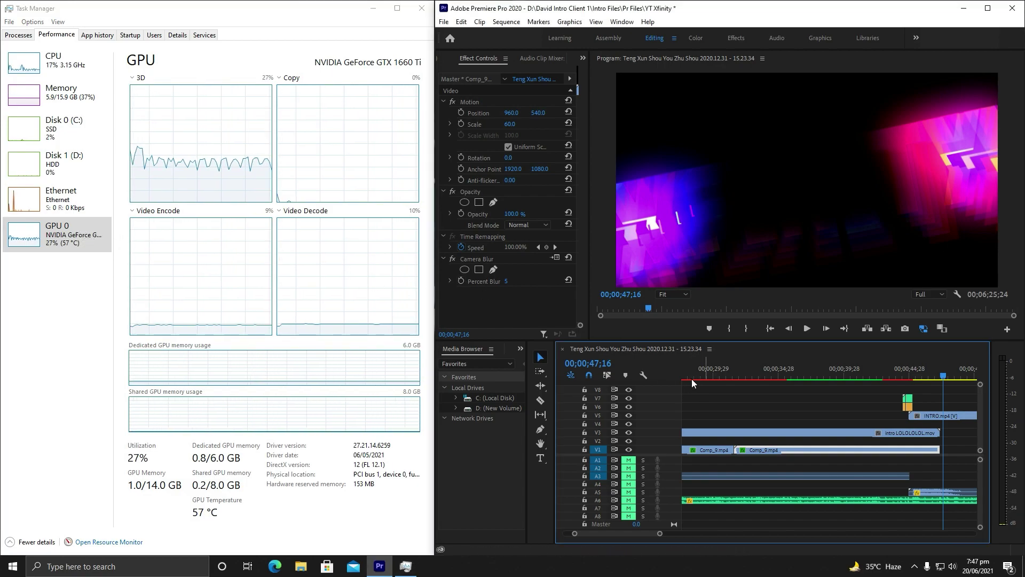
pyautogui.moveTo(680, 377); pyautogui.dragTo(632, 385)
pyautogui.press('space')
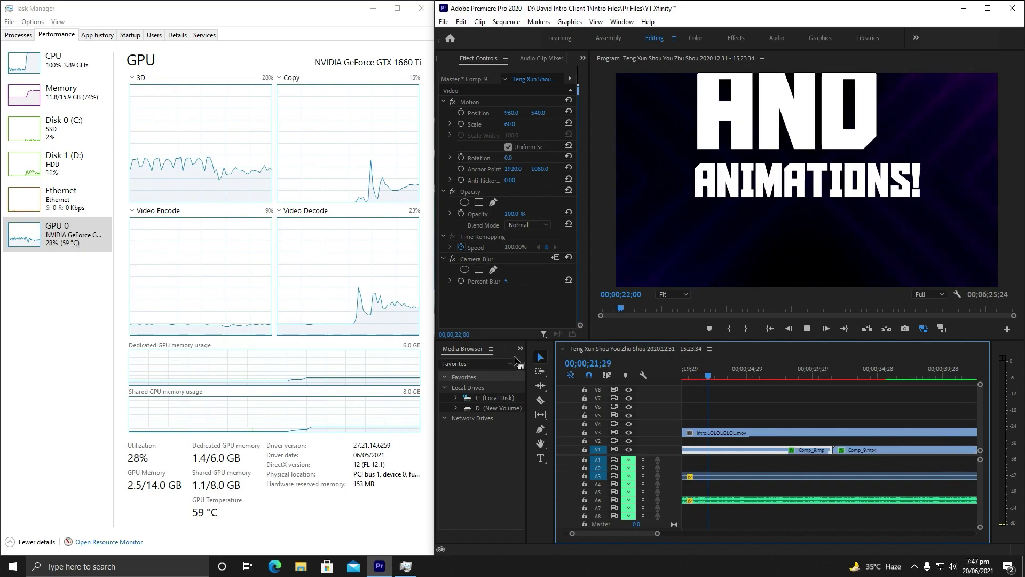
pyautogui.press('space')
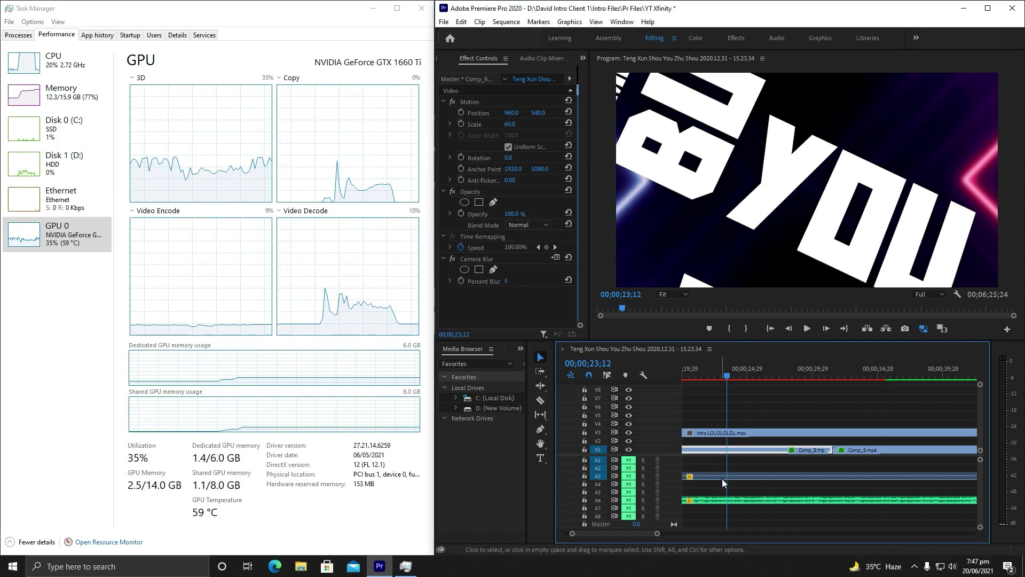
# Play the rendered green-bar section from 00;00;35;27 while monitoring system load in Task Manager
pyautogui.scroll(5, 637, 530)
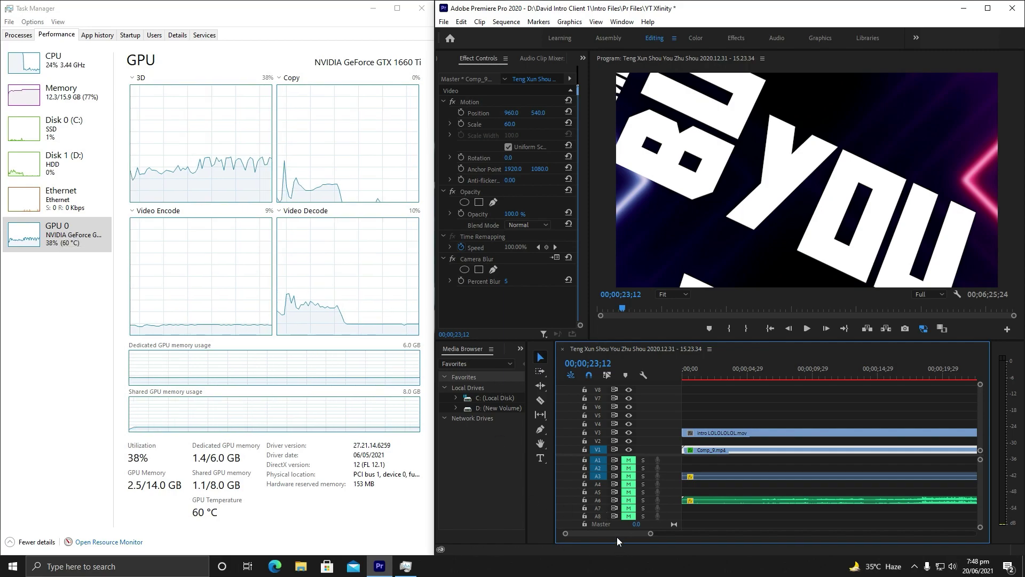
pyautogui.scroll(-5, 620, 530)
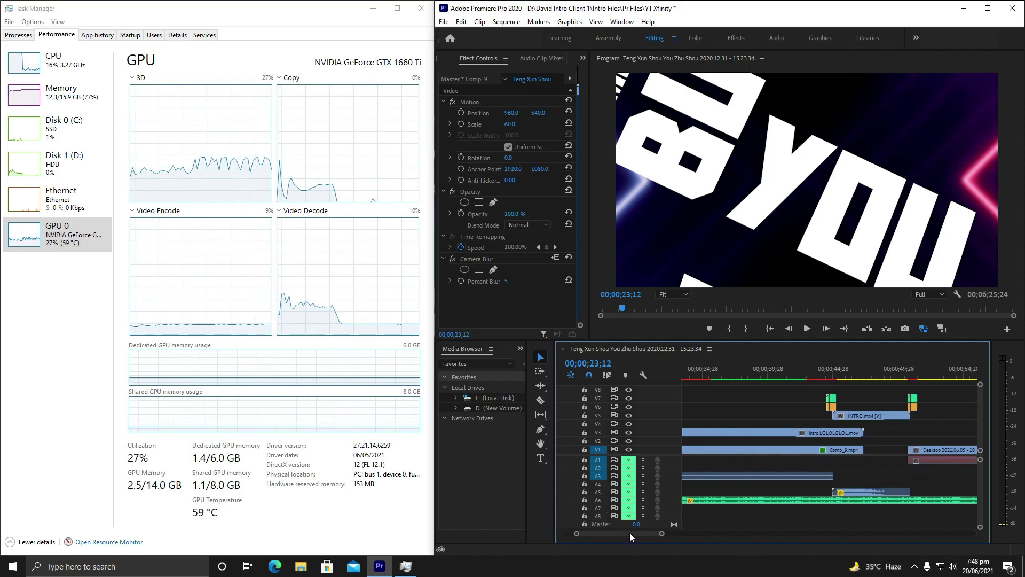
pyautogui.click(820, 370)
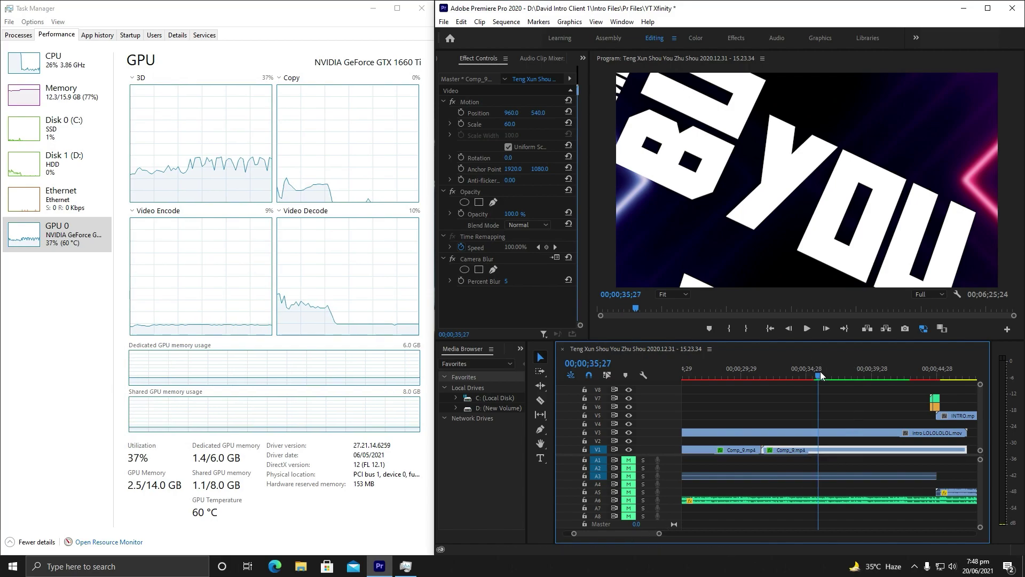
pyautogui.press('space')
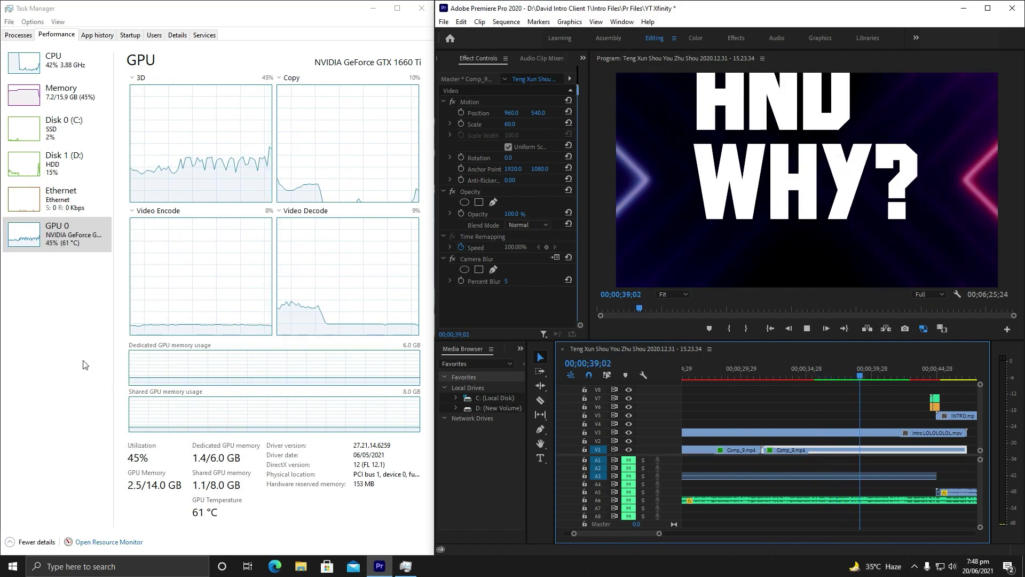
pyautogui.press('space')
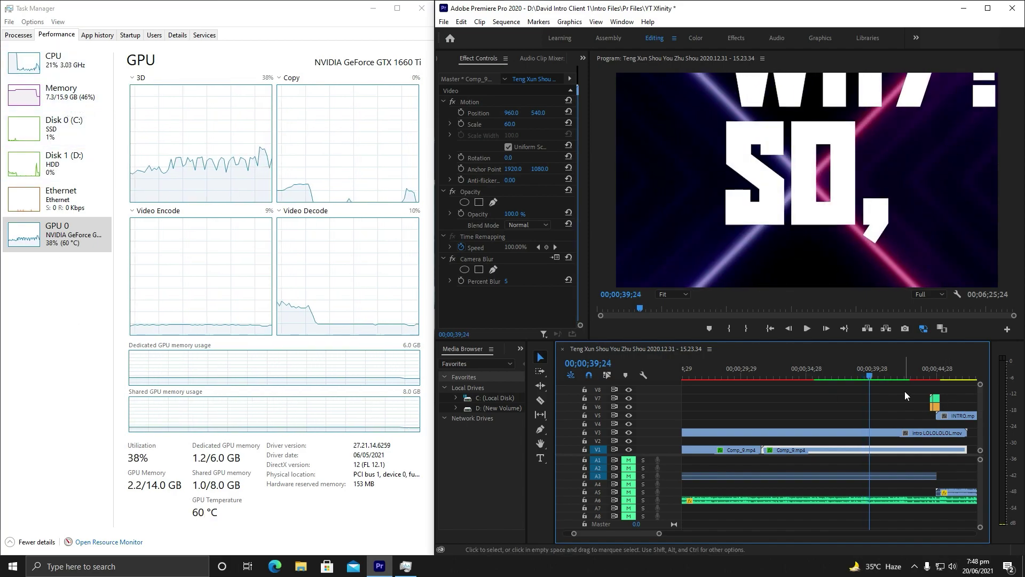
# Replay the green-bar section from about 00;00;36;00, stop it, and scrub back to 00;00;36;14
pyautogui.moveTo(868, 375); pyautogui.dragTo(821, 376)
pyautogui.press('space')
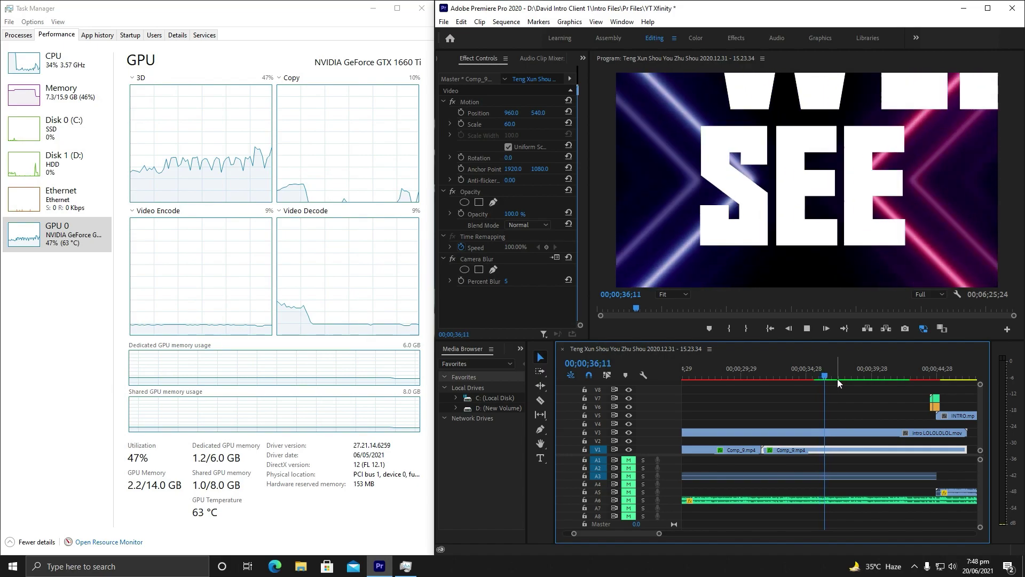
pyautogui.press('space')
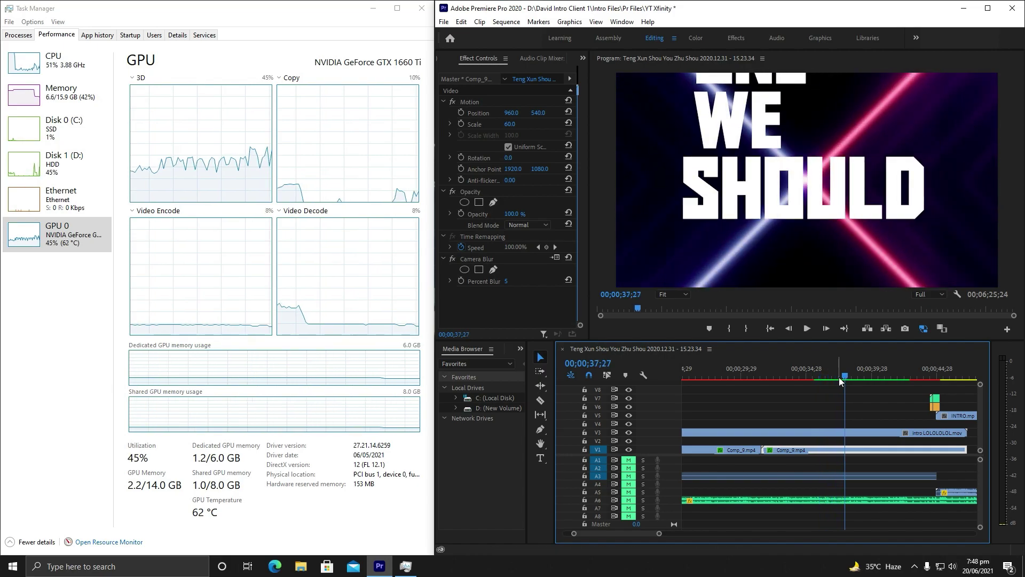
pyautogui.moveTo(838, 377)
pyautogui.mouseDown()
pyautogui.moveTo(824, 377)
pyautogui.moveTo(834, 377)
pyautogui.mouseUp()
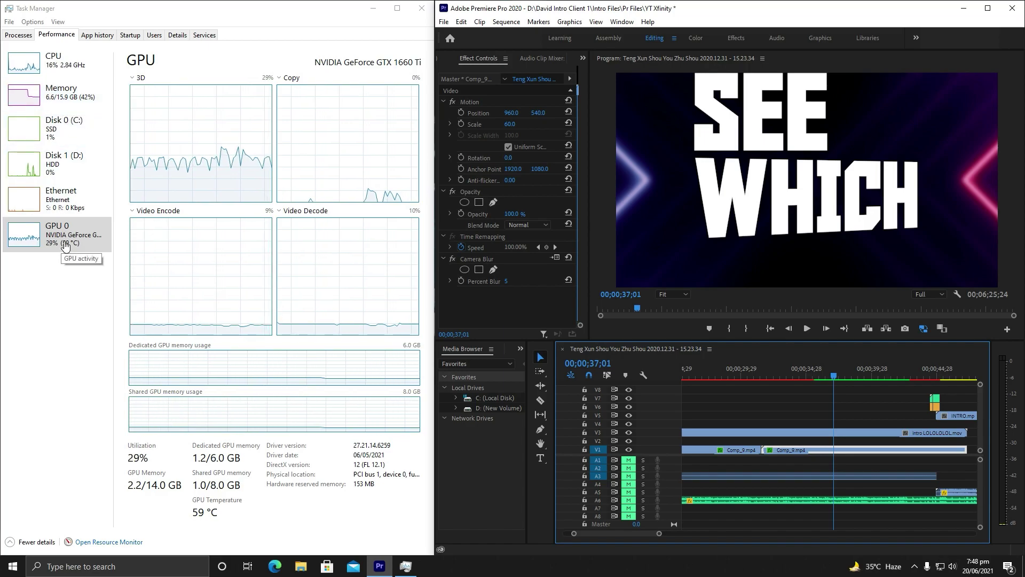
pyautogui.moveTo(833, 377); pyautogui.dragTo(826, 378)
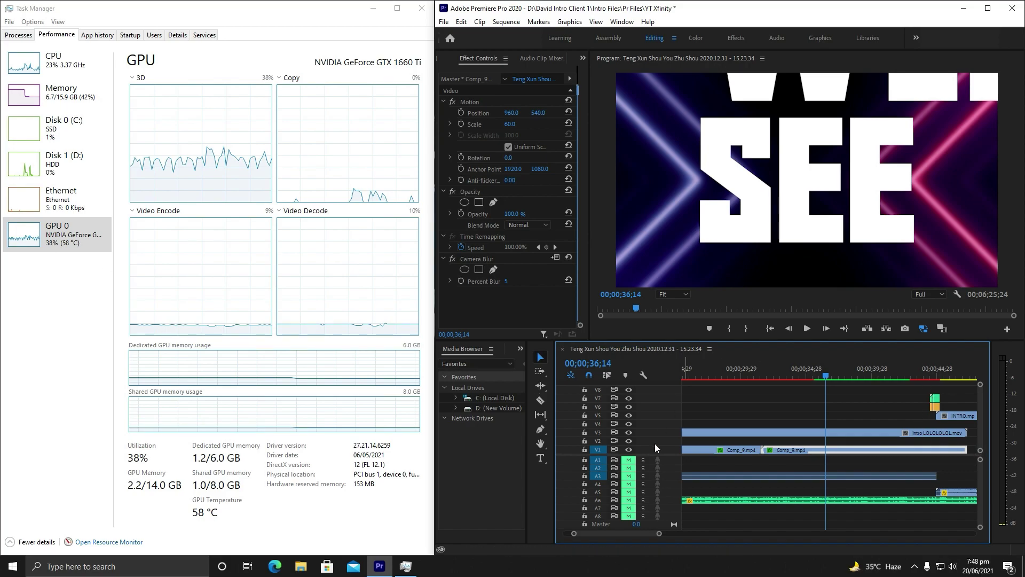
# Play the sequence from 00;05;07;29, at the titles comparing AVI, MOV and AME times, to check its system load
pyautogui.scroll(-5, 630, 535)
pyautogui.click(800, 377)
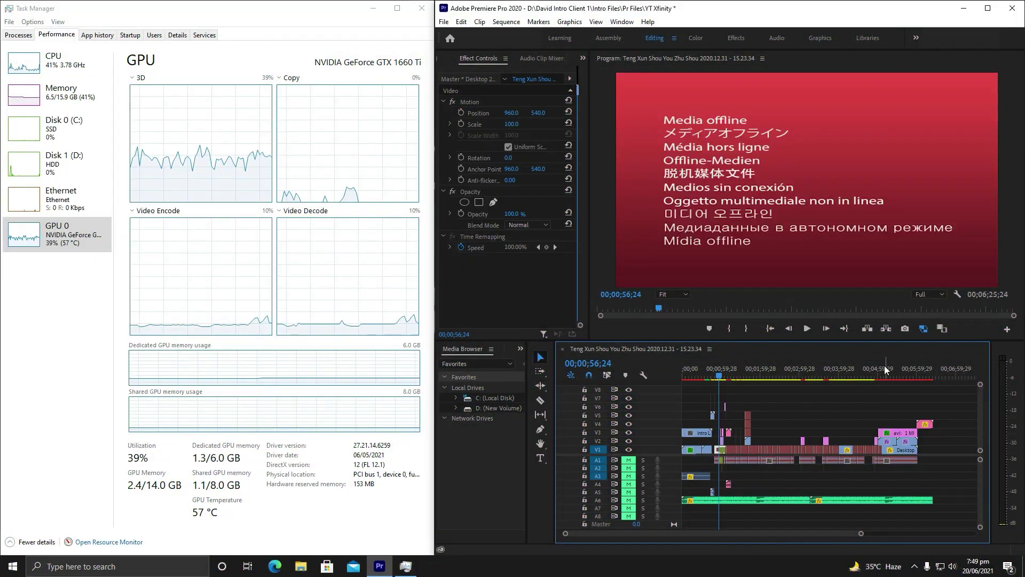
pyautogui.click(882, 369)
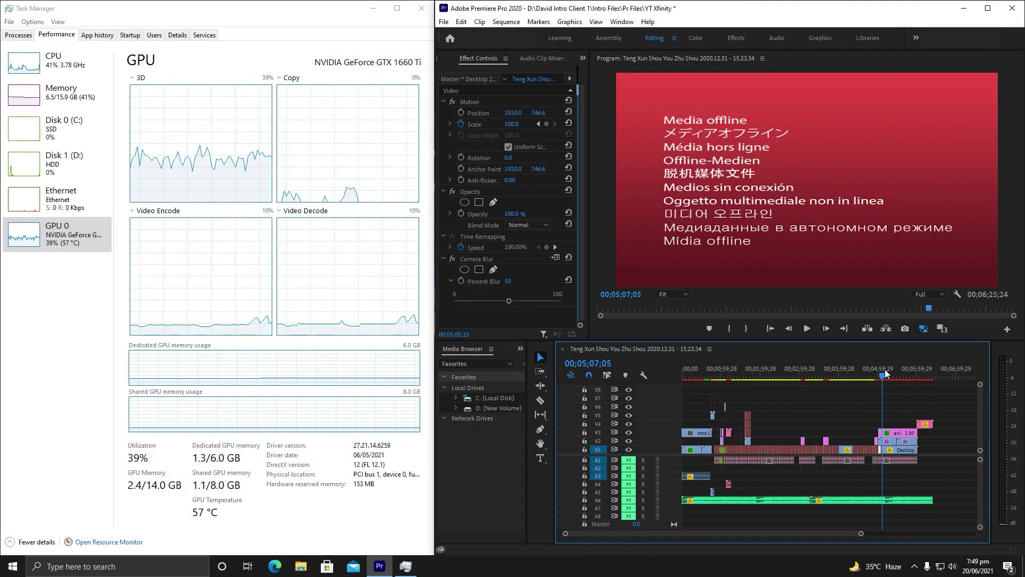
pyautogui.moveTo(881, 370); pyautogui.dragTo(884, 379)
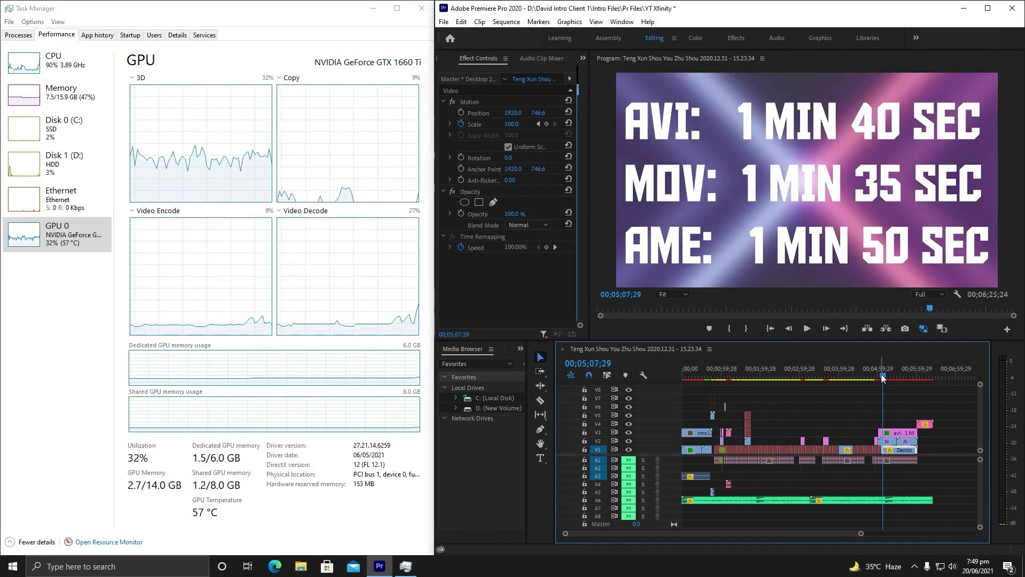
pyautogui.press('space')
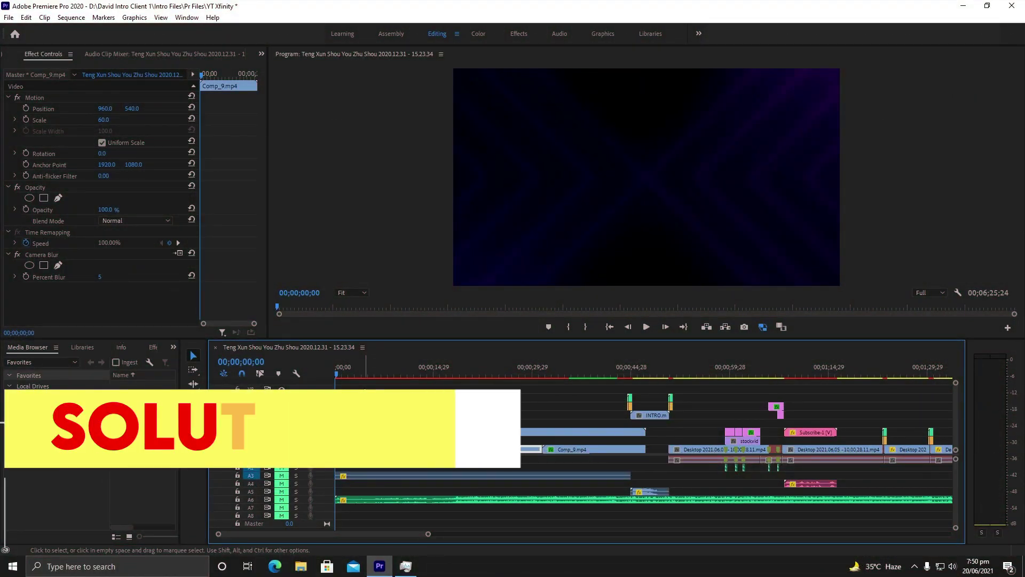
# Set the Program monitor's playback resolution to 1/4 and preview the intro from about 00;00;07;08
pyautogui.moveTo(357, 375); pyautogui.dragTo(415, 373)
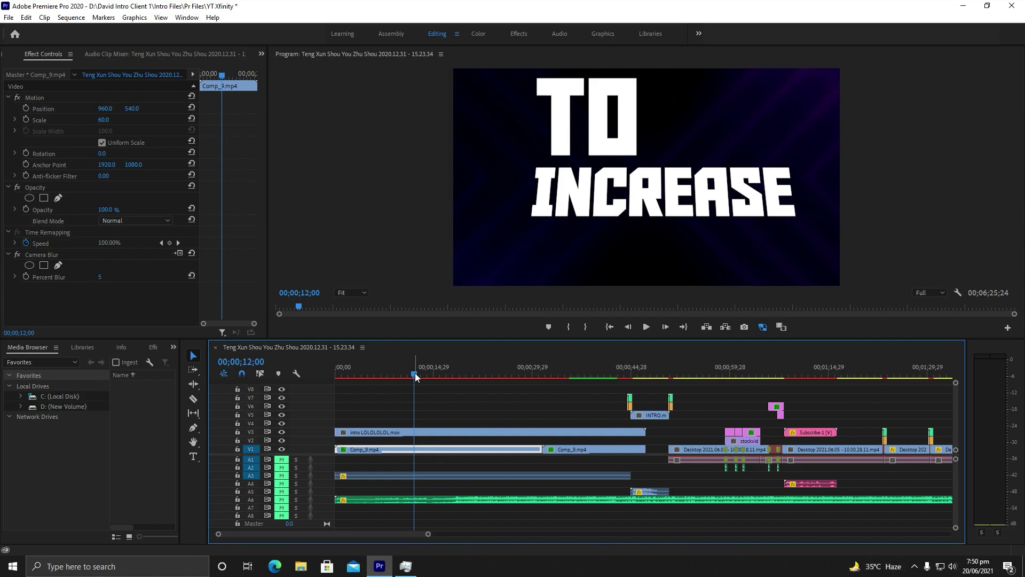
pyautogui.click(925, 293)
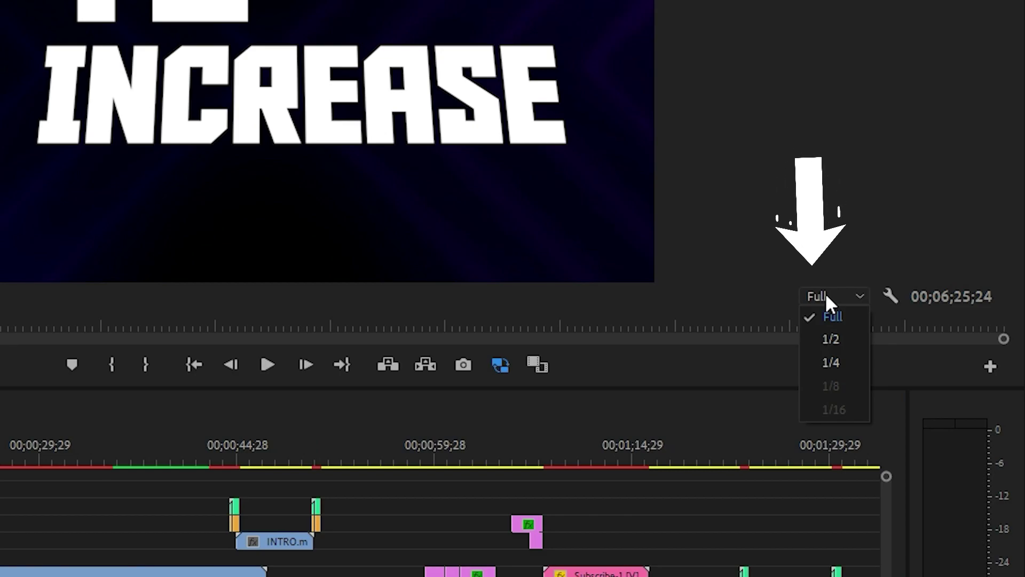
pyautogui.click(830, 362)
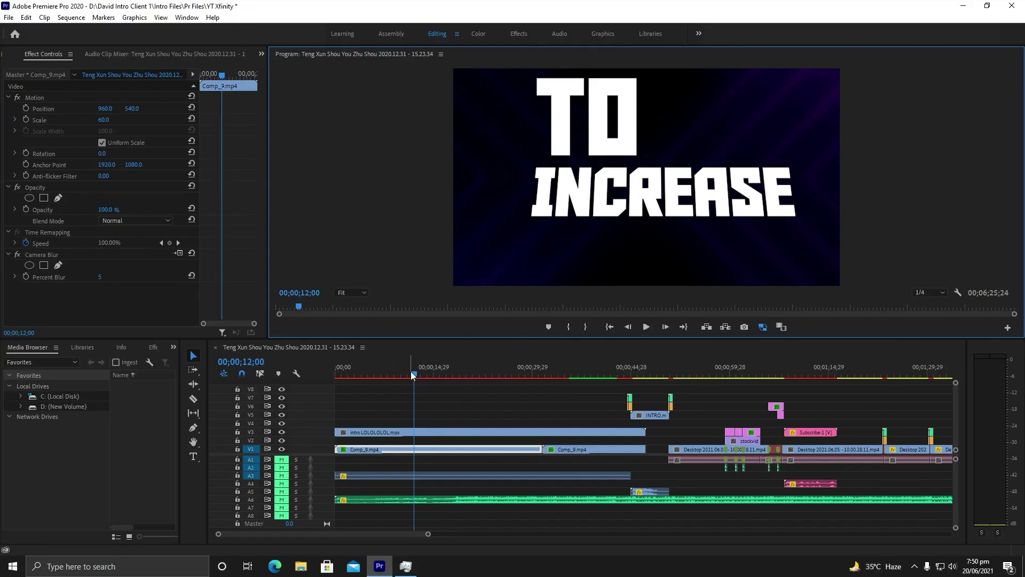
pyautogui.moveTo(411, 373); pyautogui.dragTo(383, 376)
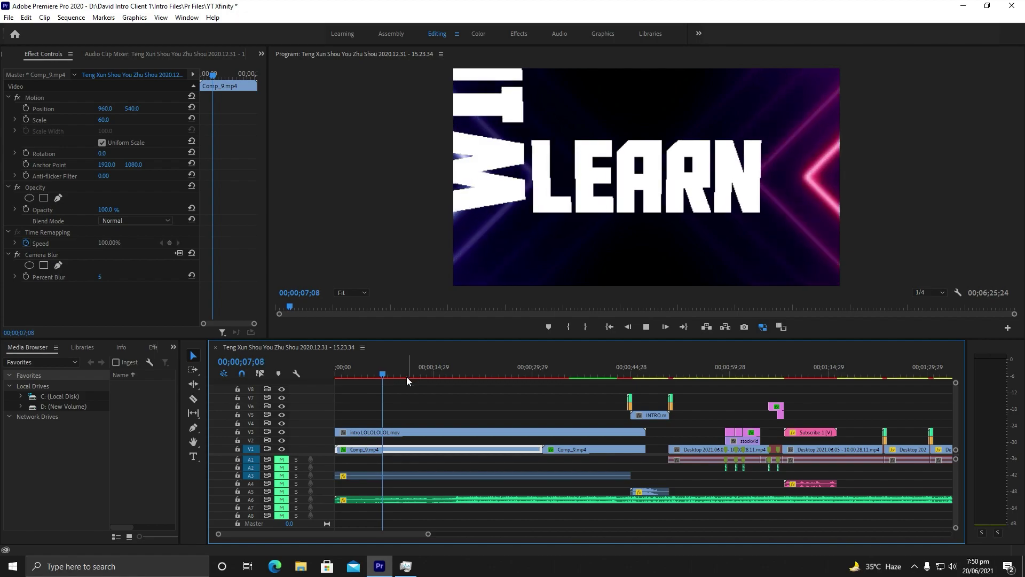
pyautogui.press('space')
# Mark an in point at 00;00;08;10 and an out point at 00;00;30;22, and shift the marked range slightly later on the timeline
pyautogui.rightClick(388, 371)
pyautogui.rightClick(390, 374)
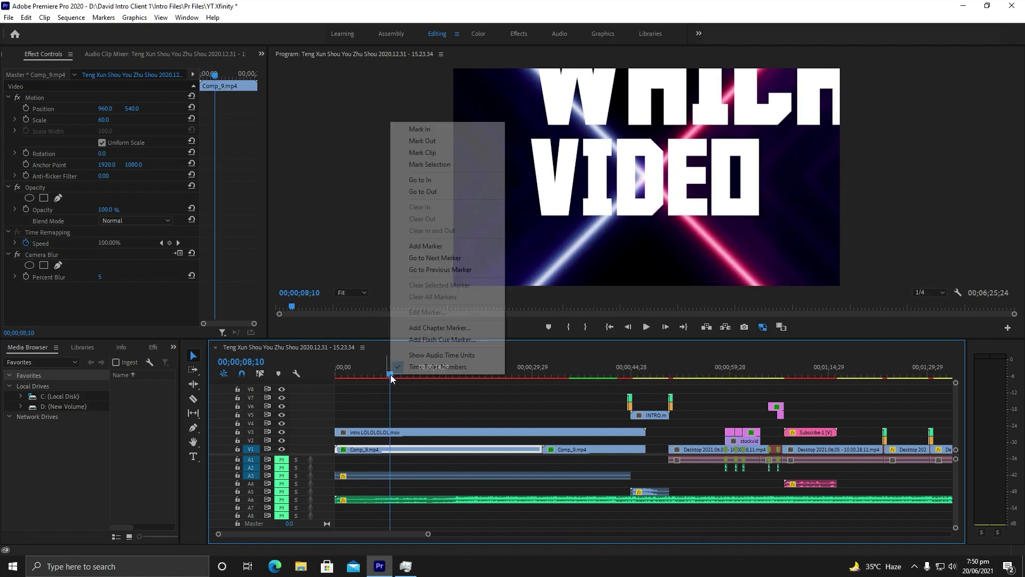
pyautogui.click(435, 136)
pyautogui.moveTo(391, 374); pyautogui.dragTo(539, 370)
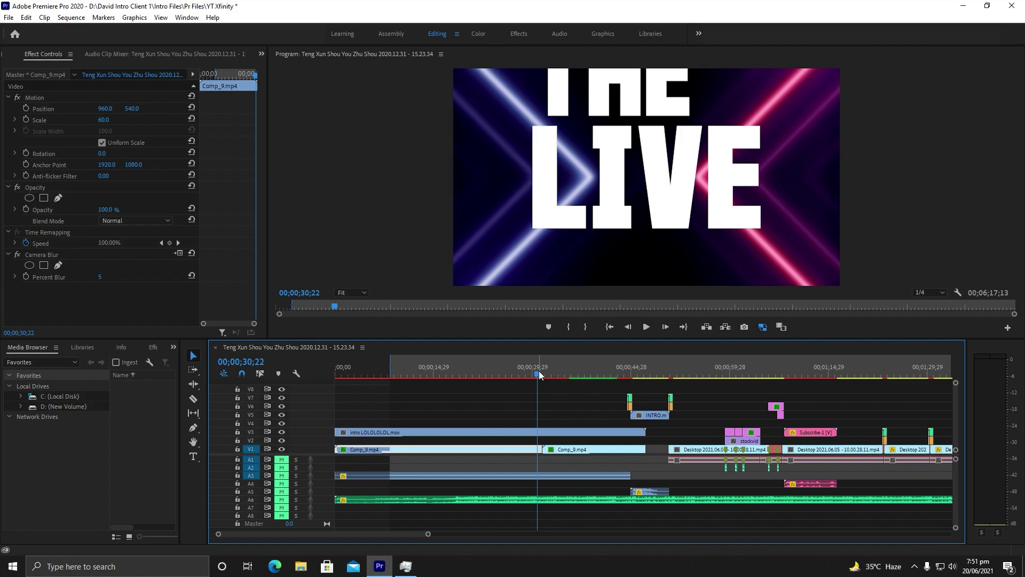
pyautogui.rightClick(513, 366)
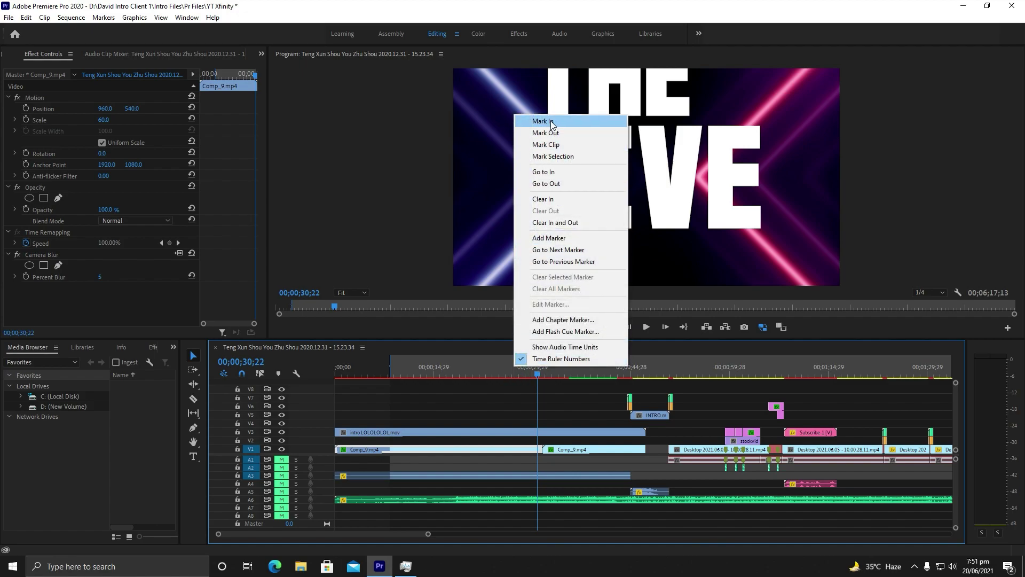
pyautogui.click(554, 134)
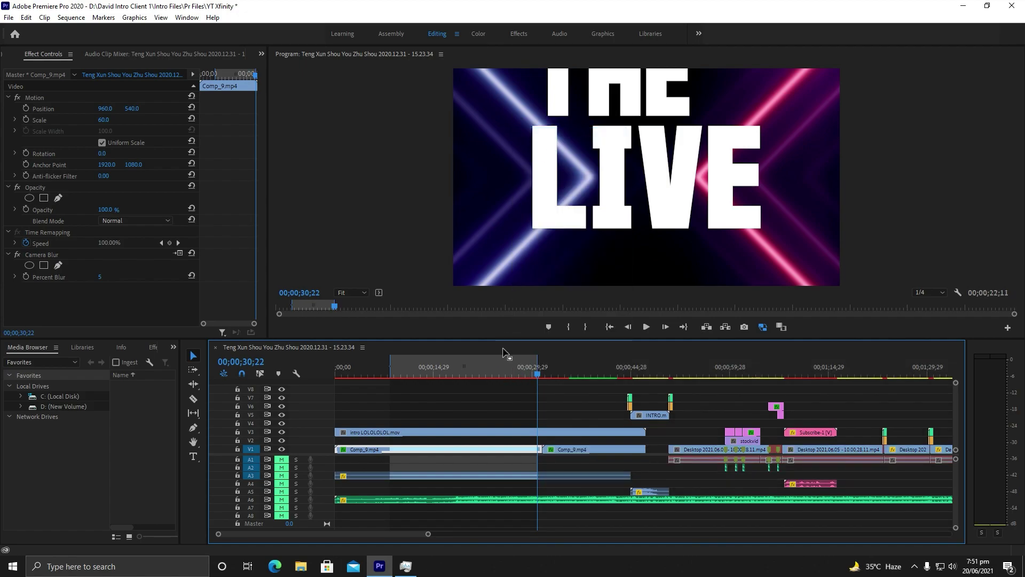
pyautogui.moveTo(476, 365); pyautogui.dragTo(458, 368)
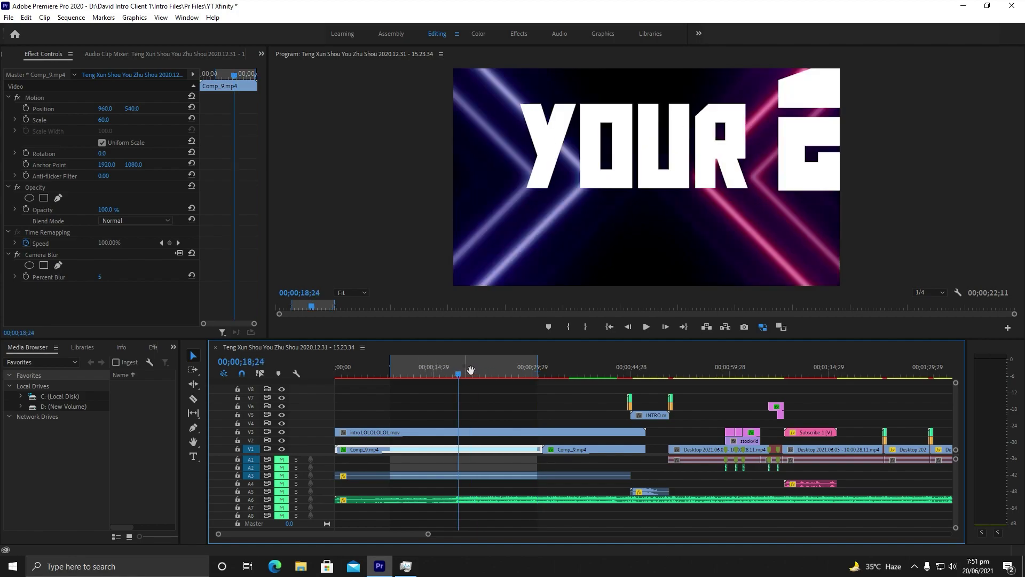
pyautogui.moveTo(467, 366)
pyautogui.mouseDown()
pyautogui.moveTo(545, 373)
pyautogui.moveTo(439, 373)
pyautogui.moveTo(480, 373)
pyautogui.moveTo(456, 377)
pyautogui.moveTo(467, 374)
pyautogui.mouseUp()
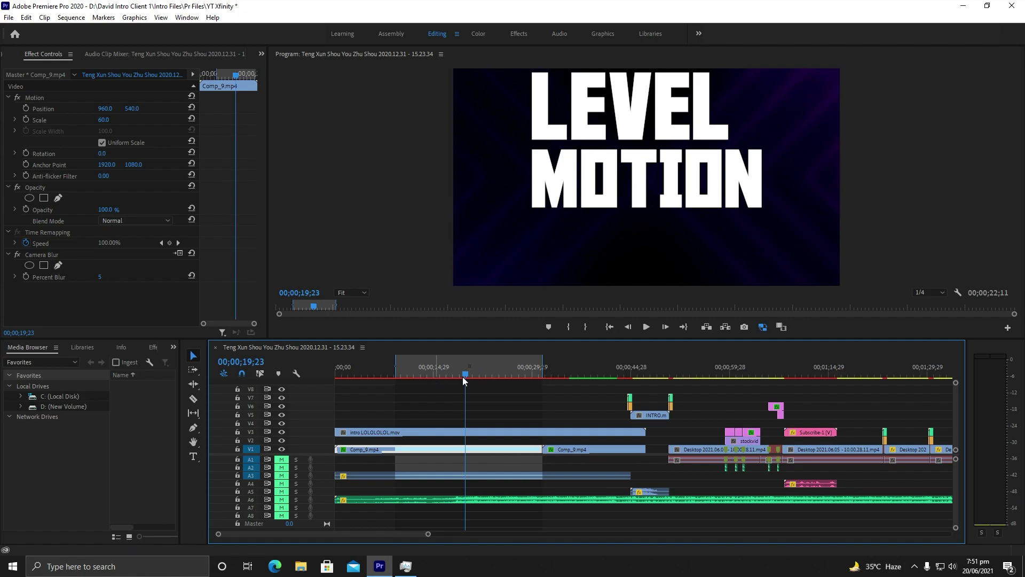
# Render previews for the marked range and check the CPU and GPU load in Task Manager before closing it
pyautogui.press('Return')
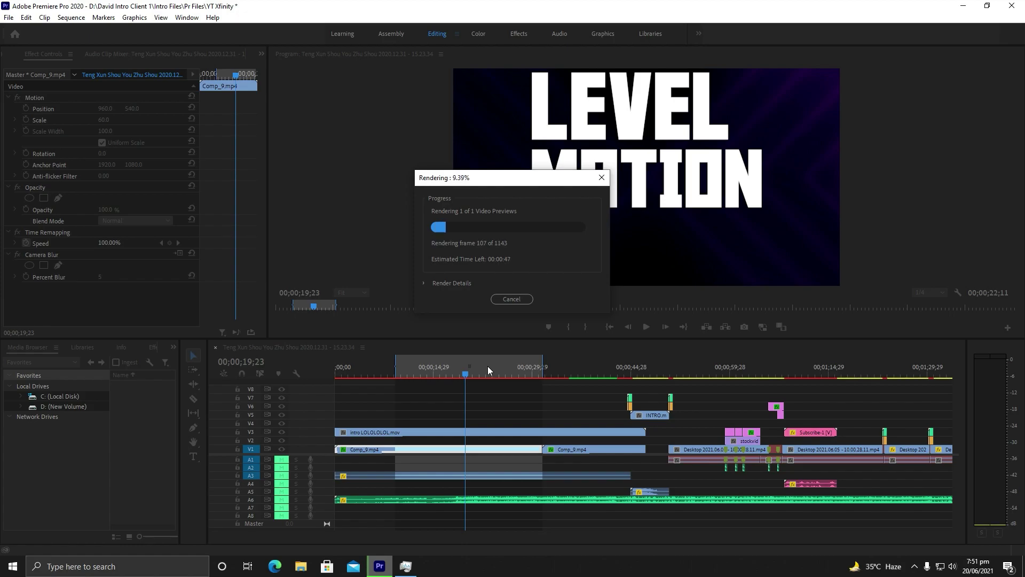
pyautogui.click(406, 566)
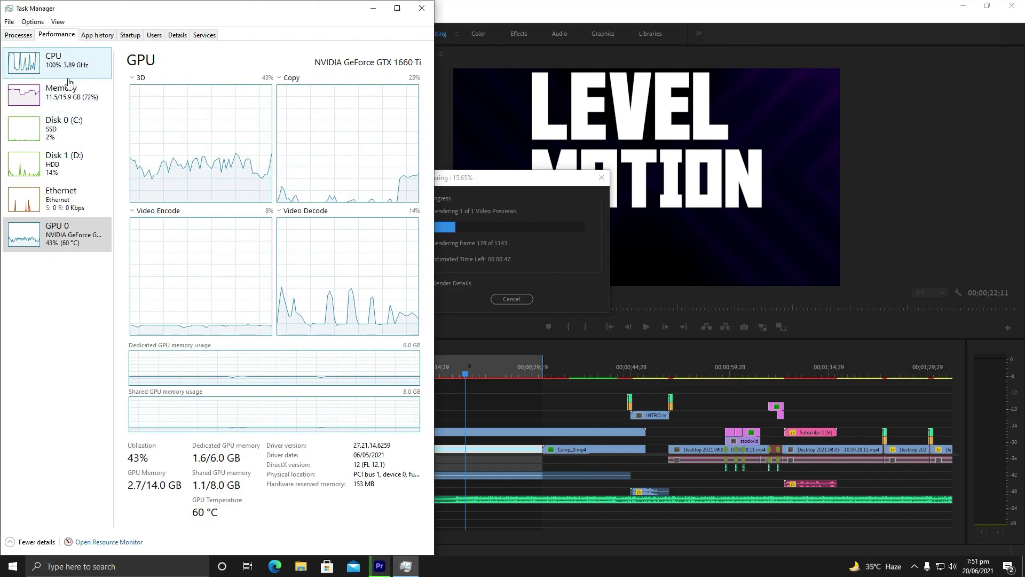
pyautogui.click(421, 8)
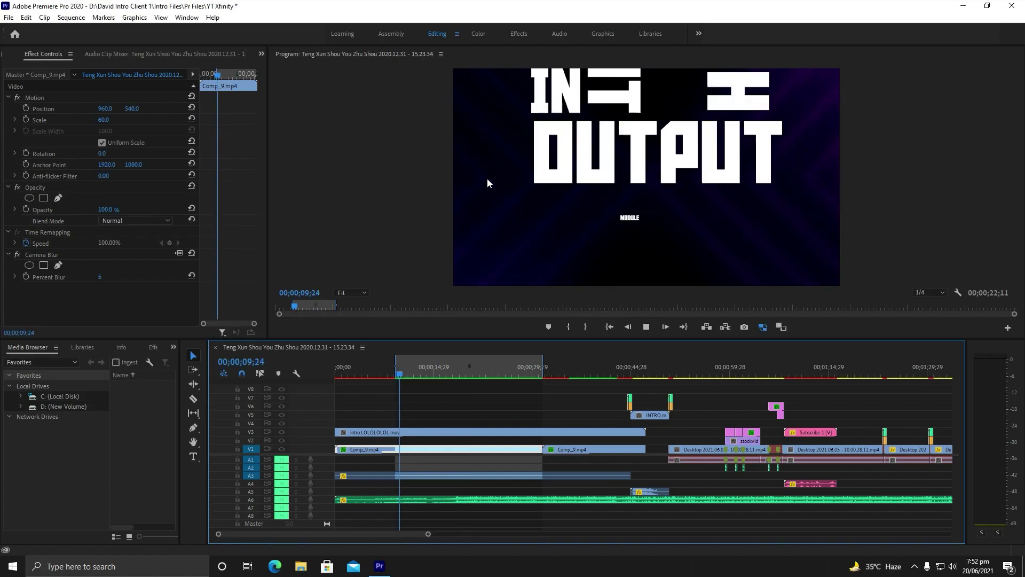
# Play the rendered range from 00;00;11;17, scrub through it to 00;00;20;15, and return to the unrendered intro at 00;00;04;06
pyautogui.moveTo(411, 375)
pyautogui.mouseDown()
pyautogui.moveTo(399, 375)
pyautogui.moveTo(411, 375)
pyautogui.mouseUp()
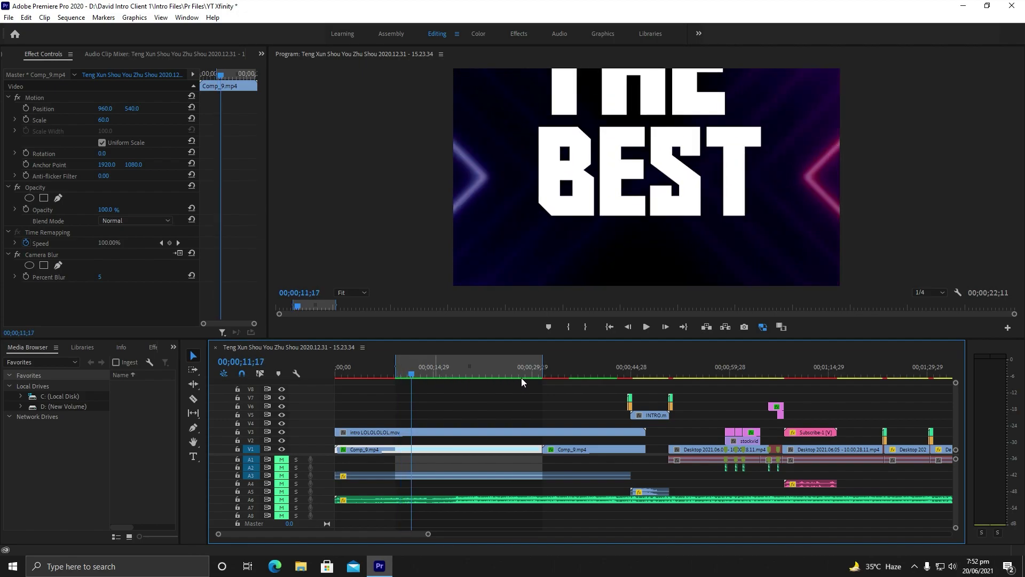
pyautogui.press('space')
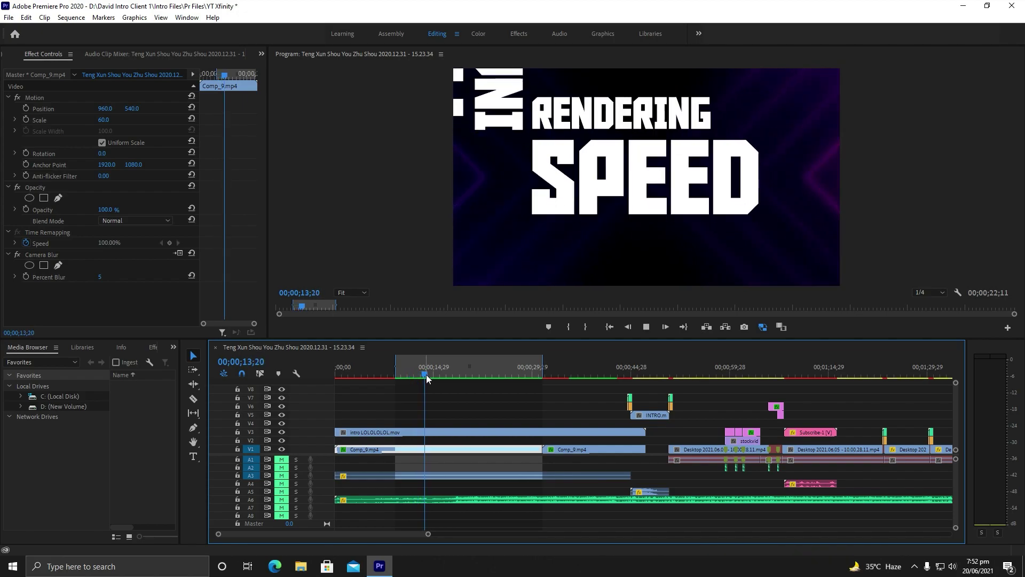
pyautogui.click(433, 376)
pyautogui.moveTo(434, 374)
pyautogui.mouseDown()
pyautogui.moveTo(502, 376)
pyautogui.moveTo(439, 376)
pyautogui.moveTo(480, 376)
pyautogui.moveTo(450, 377)
pyautogui.mouseUp()
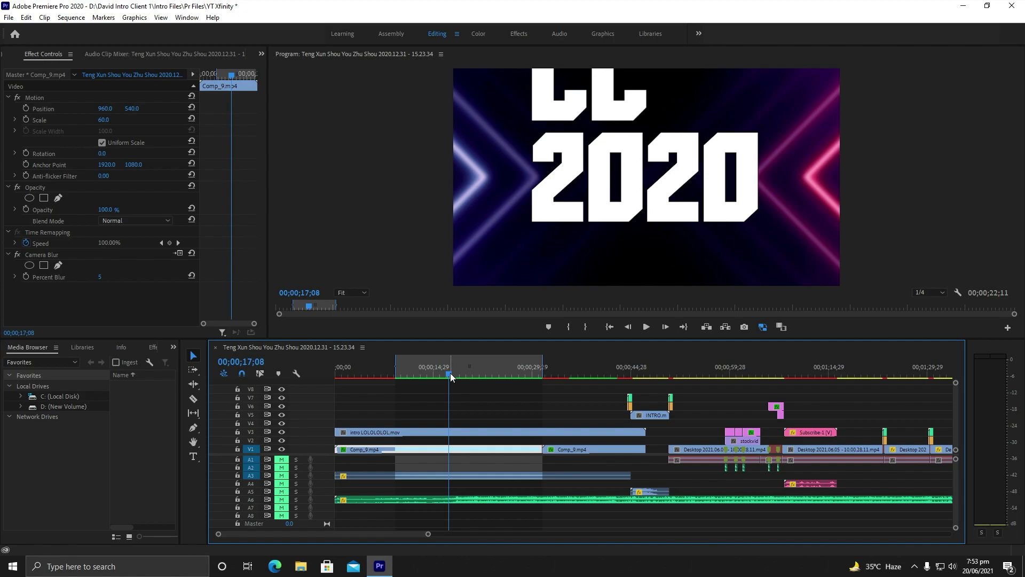
pyautogui.click(450, 373)
pyautogui.moveTo(450, 375); pyautogui.dragTo(472, 376)
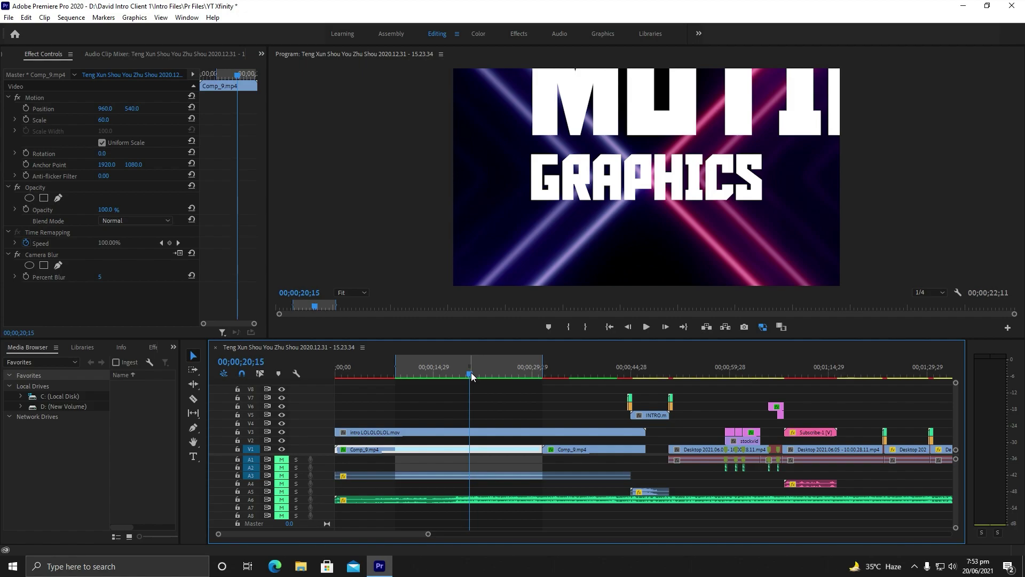
pyautogui.moveTo(471, 375); pyautogui.dragTo(363, 377)
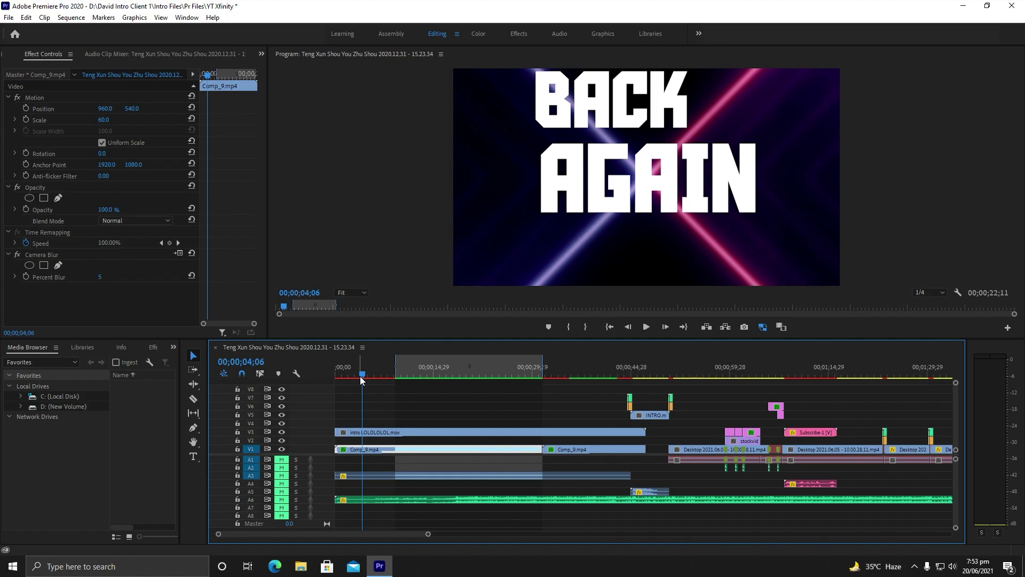
# Open the media export settings for the sequence, accepting that offline material is encoded with the Offline Media graphic
pyautogui.click(9, 17)
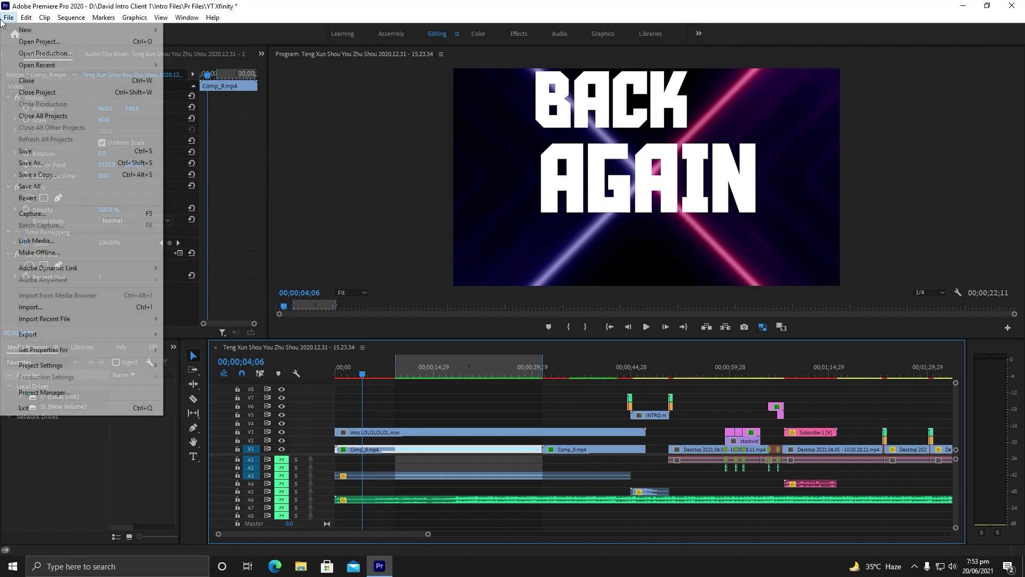
pyautogui.moveTo(32, 334)
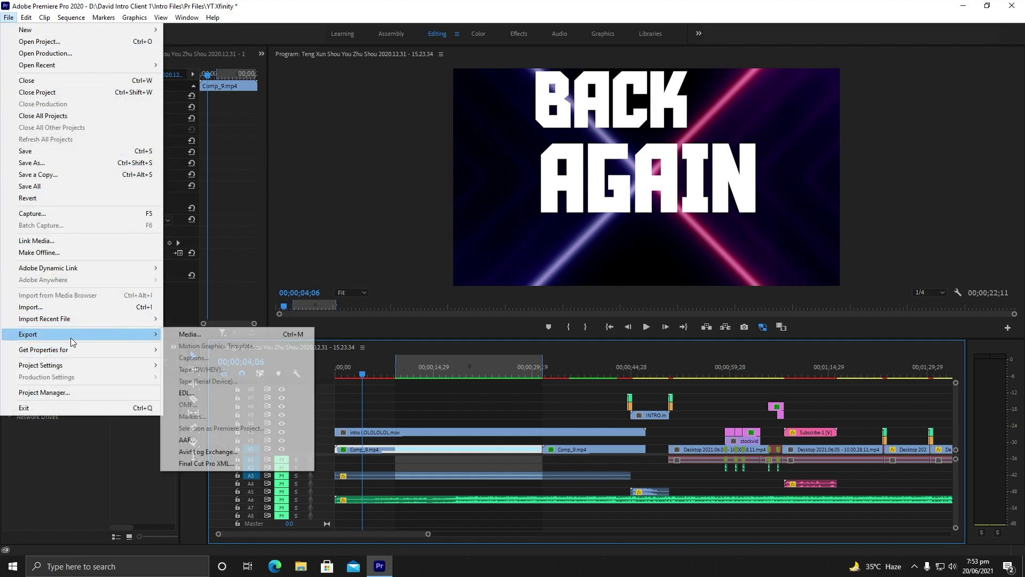
pyautogui.click(181, 335)
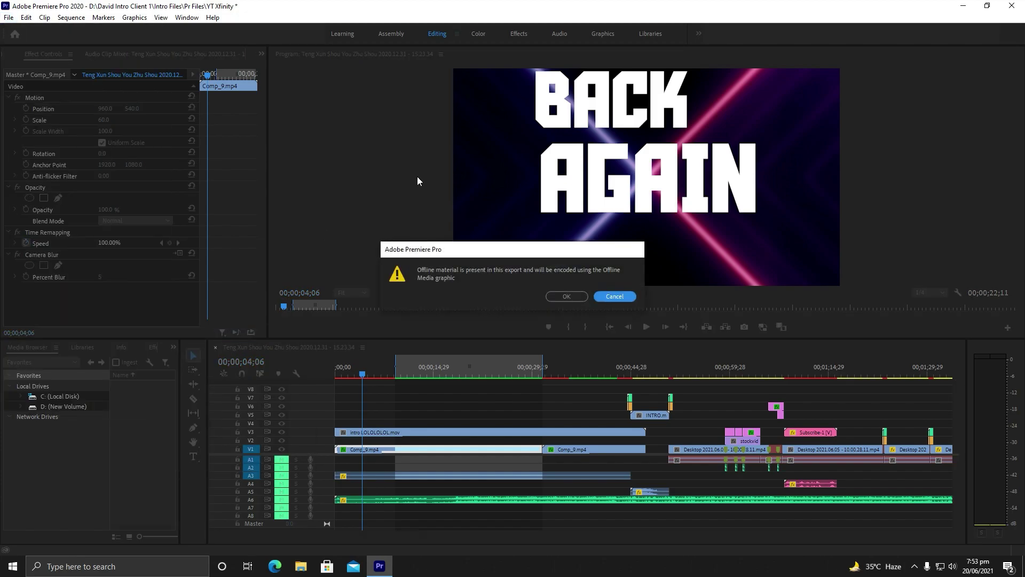
pyautogui.click(564, 296)
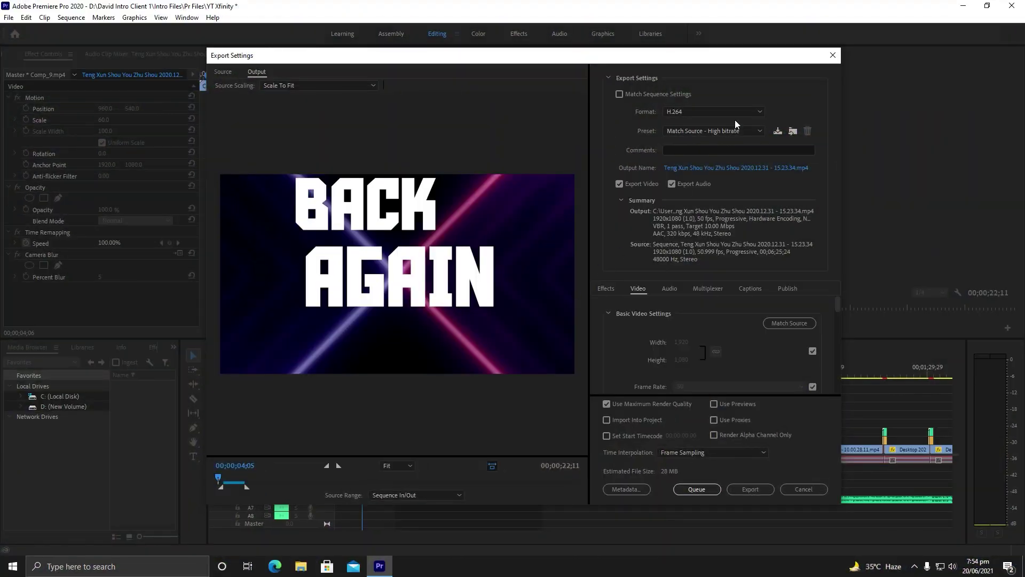
# Set the export format to H.264 with the Match Source - High bitrate preset
pyautogui.click(700, 113)
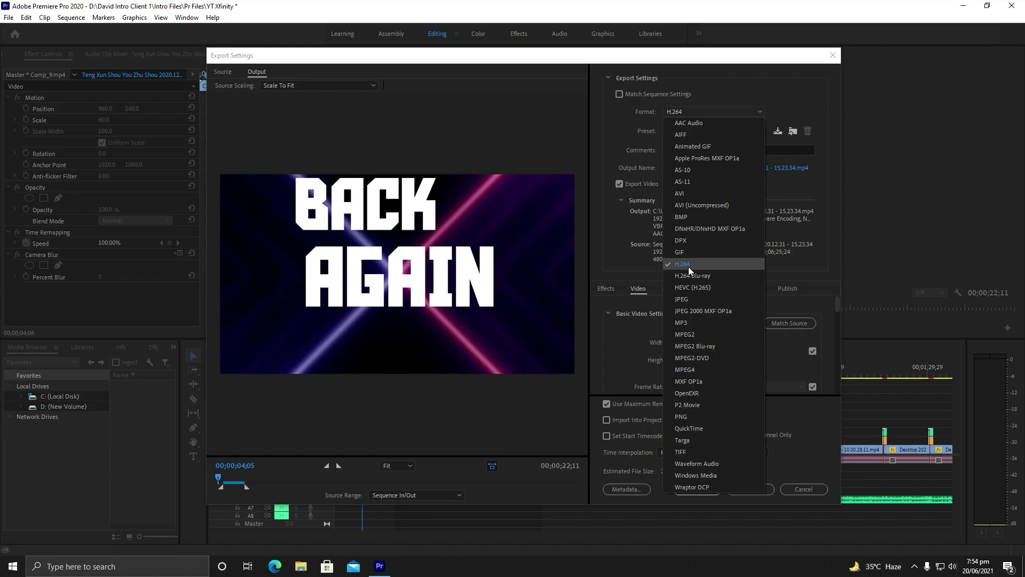
pyautogui.click(687, 264)
pyautogui.click(710, 133)
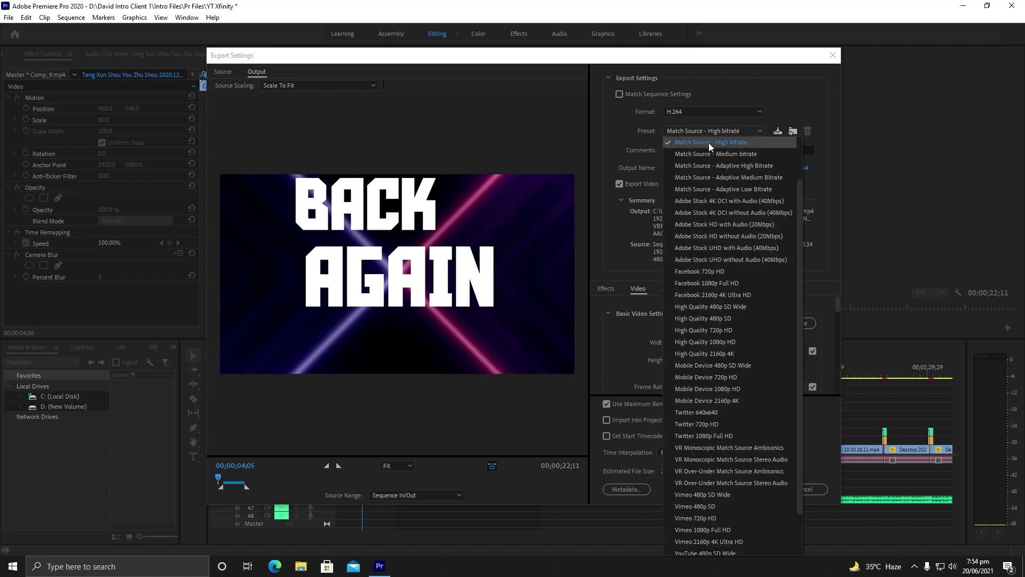
pyautogui.click(709, 143)
# Set the export's encoding performance to Hardware Encoding and look through the remaining video settings
pyautogui.moveTo(833, 304); pyautogui.dragTo(833, 330)
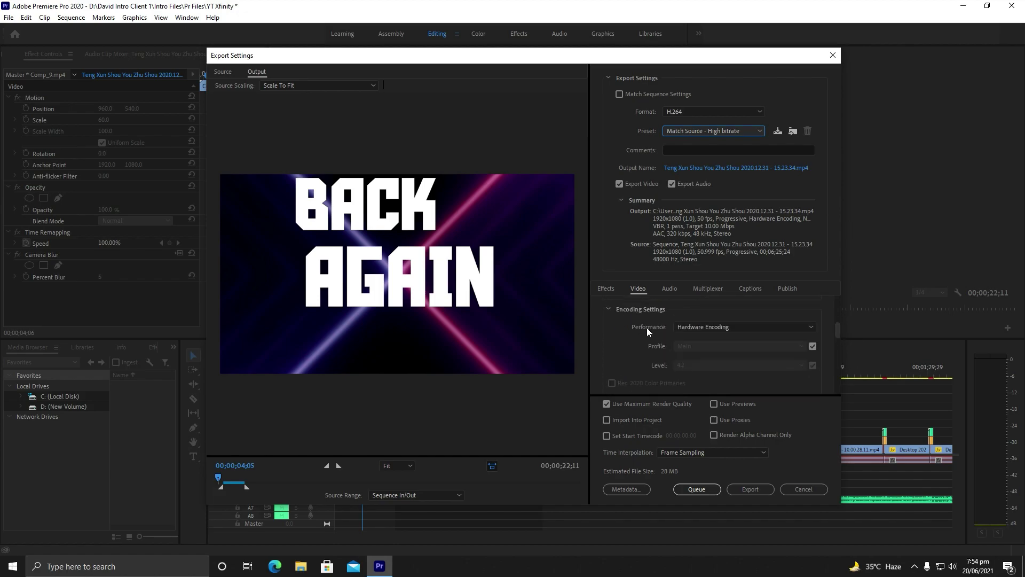
pyautogui.click(713, 327)
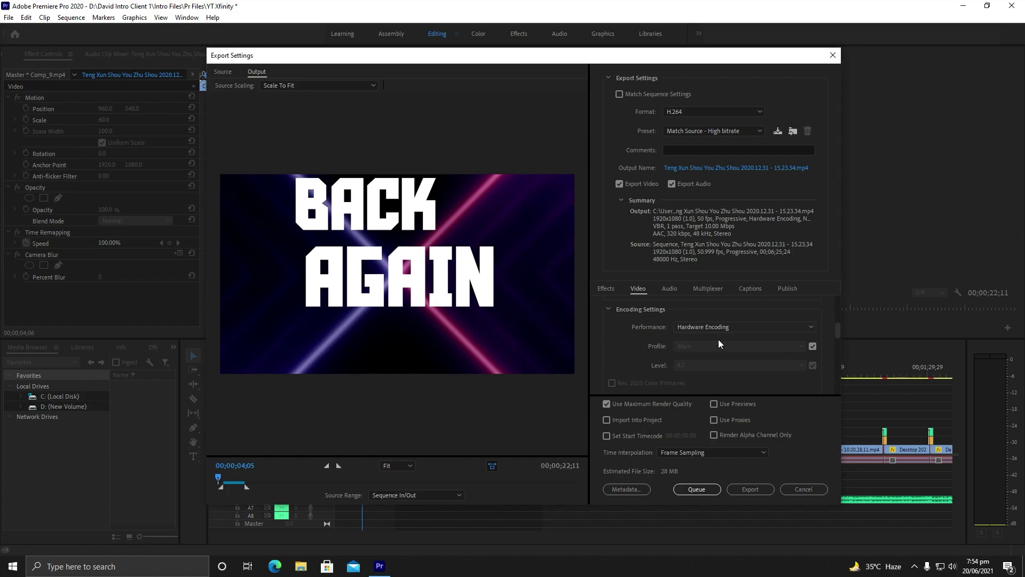
pyautogui.click(718, 338)
pyautogui.moveTo(835, 328); pyautogui.dragTo(837, 386)
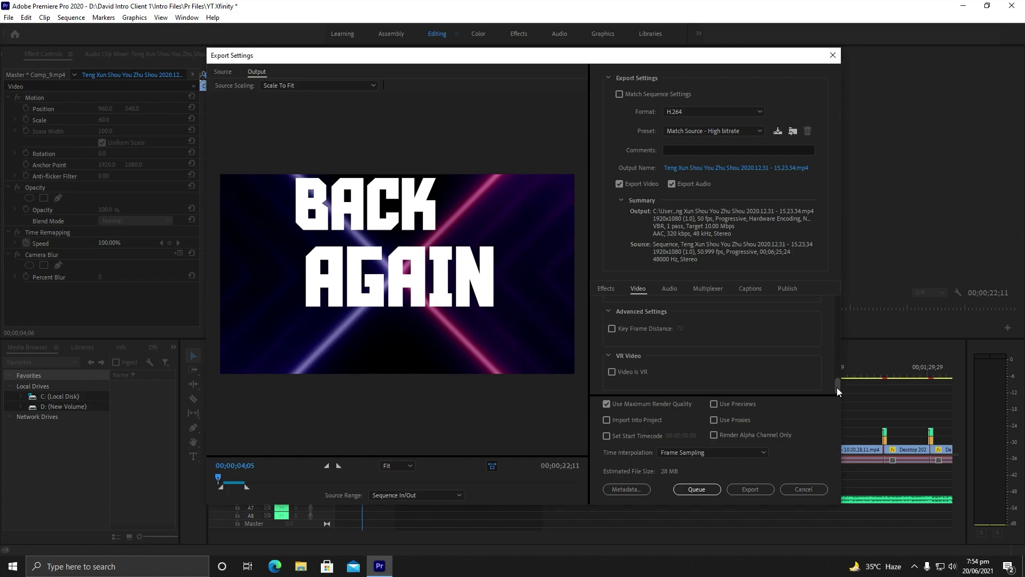